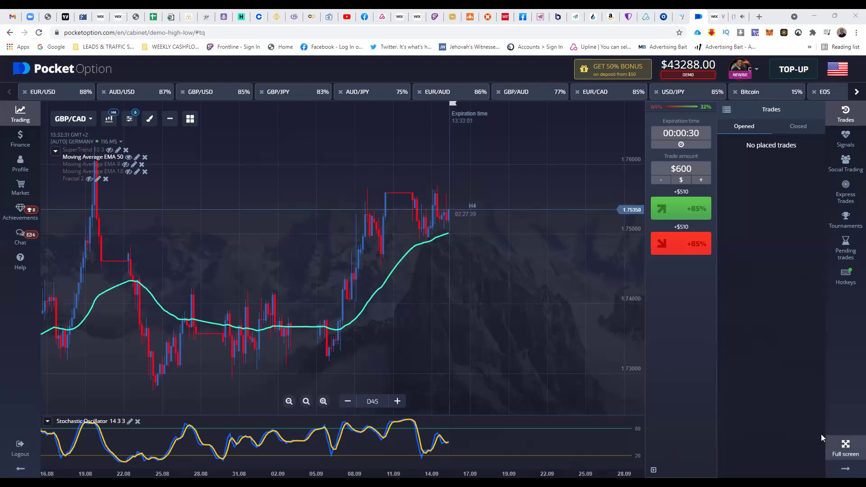
Step: Switch the GBP/CAD chart to daily (D1) candles and zoom out
left_click(108, 119)
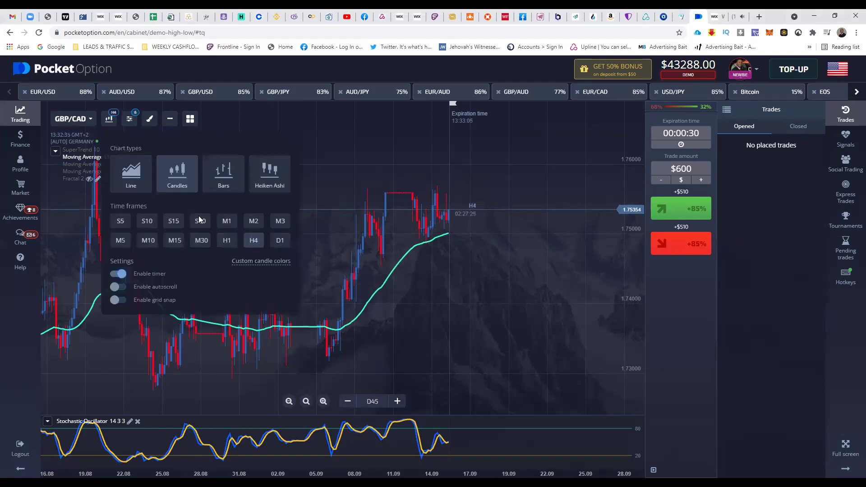
left_click(280, 242)
scroll(494, 349, "down", 5)
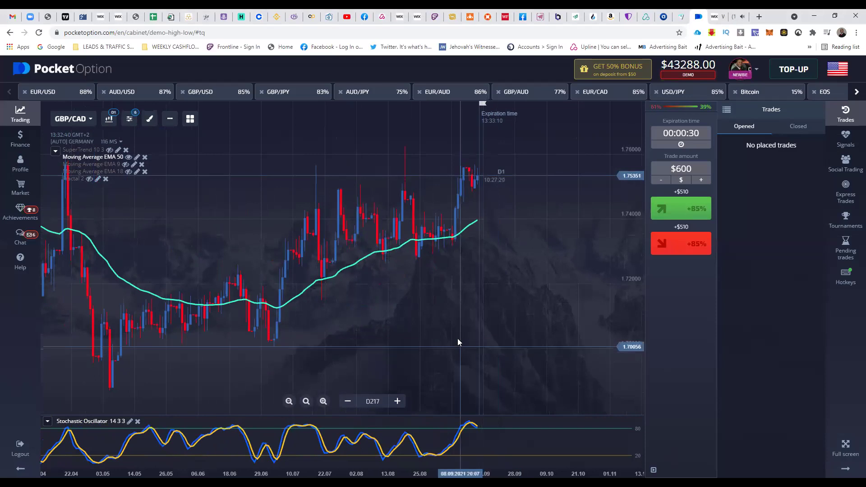
scroll(458, 339, "down", 2)
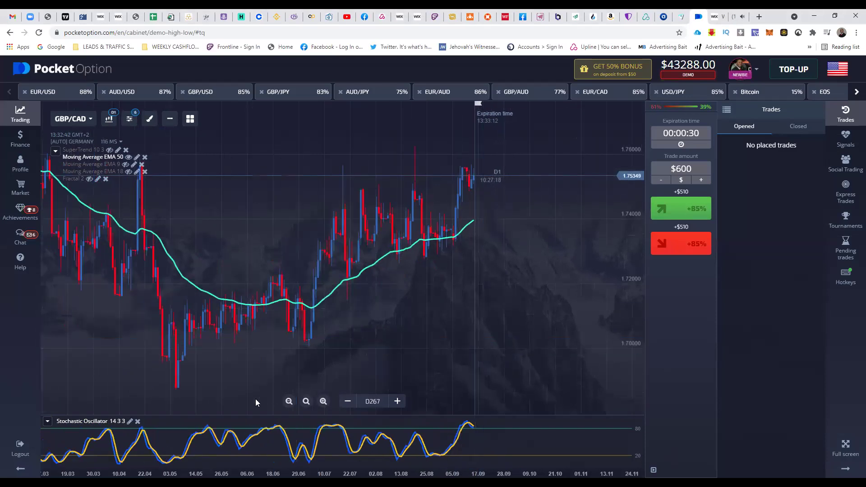
Step: Draw two horizontal levels at 1.75647 and 1.72785
left_click(149, 118)
left_click(185, 144)
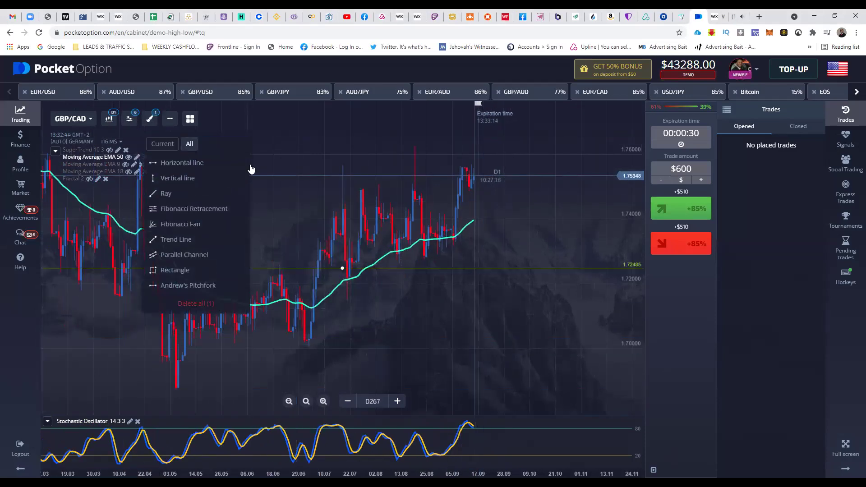
left_click(342, 268)
left_click_drag(342, 268, 376, 167)
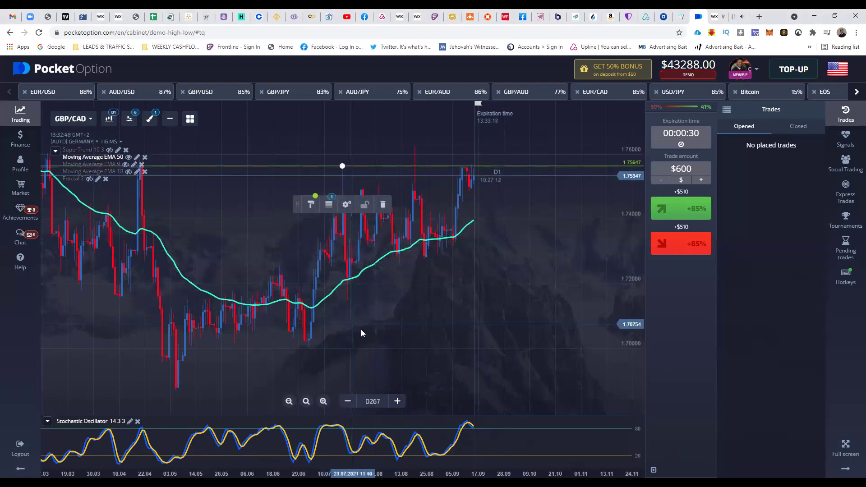
left_click(145, 121)
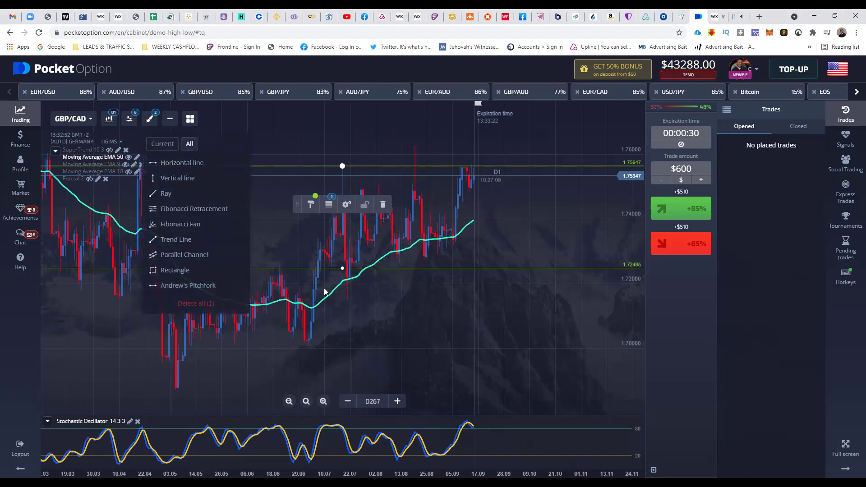
mouse_move(342, 271)
left_mouse_down()
mouse_move(343, 234)
mouse_move(343, 259)
left_mouse_up()
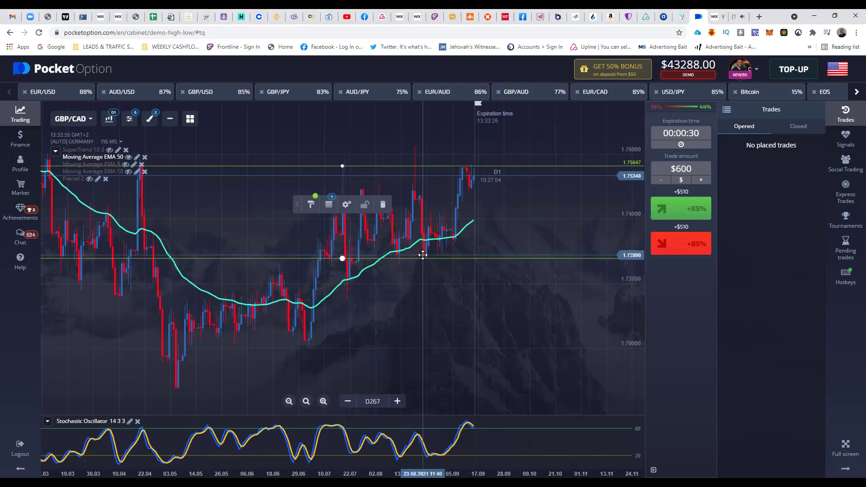
Step: Return the chart to the H4 timeframe
left_click(385, 176)
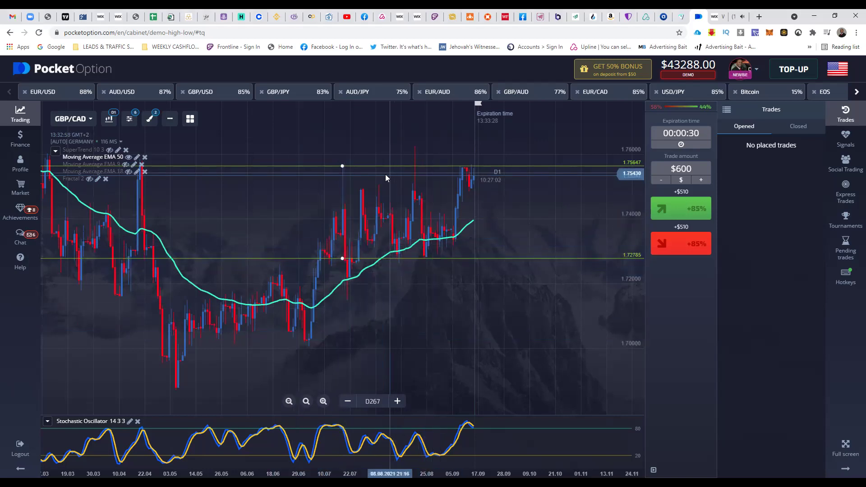
left_click(108, 126)
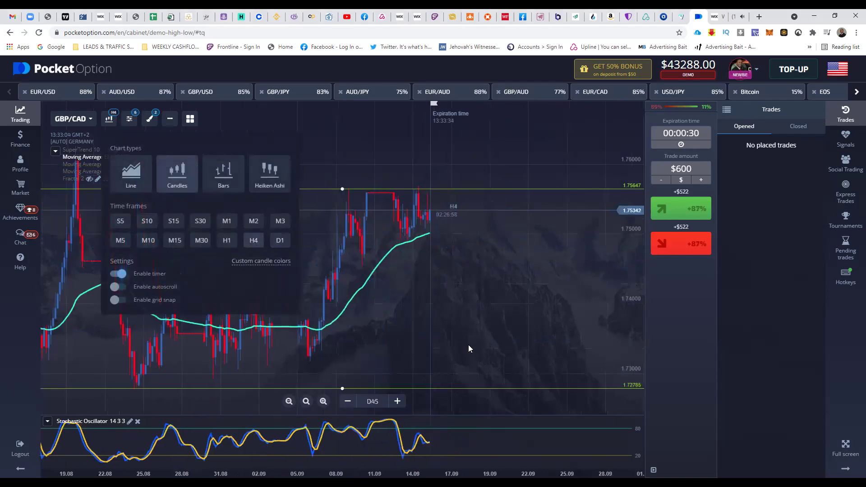
left_click(462, 358)
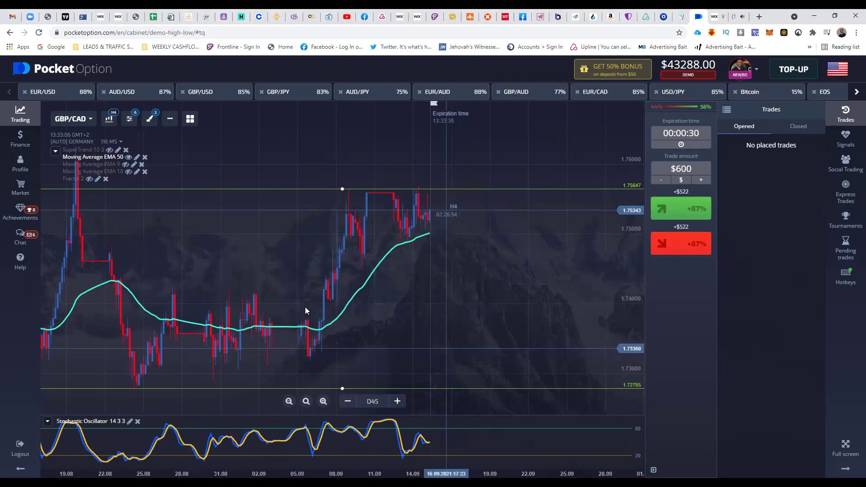
Step: Add a middle horizontal level at 1.74511 and raise the top level to 1.75698
left_click(150, 118)
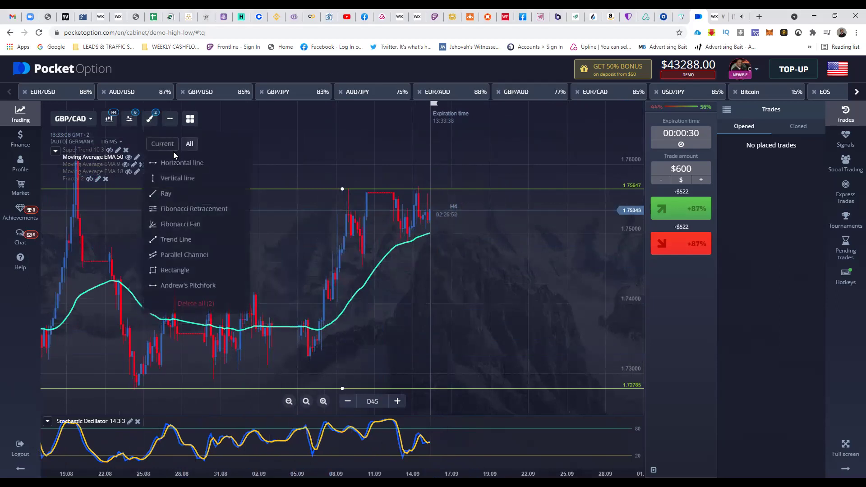
left_click(384, 333)
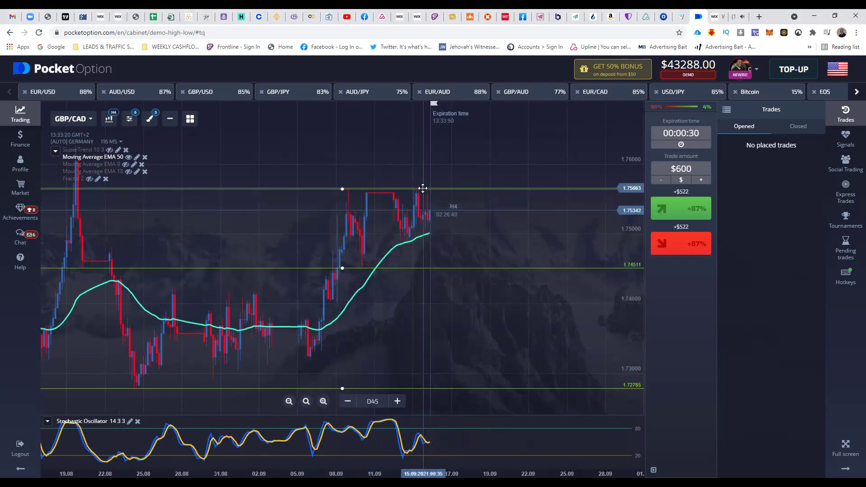
left_click_drag(342, 188, 353, 188)
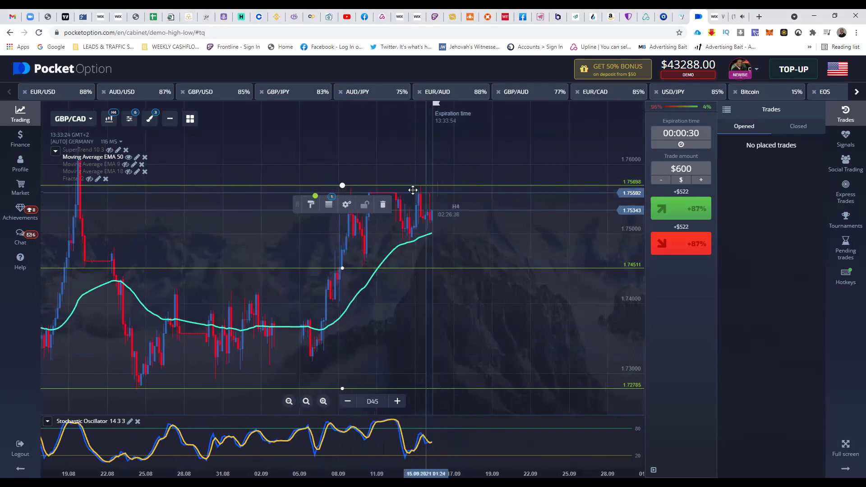
left_click(477, 236)
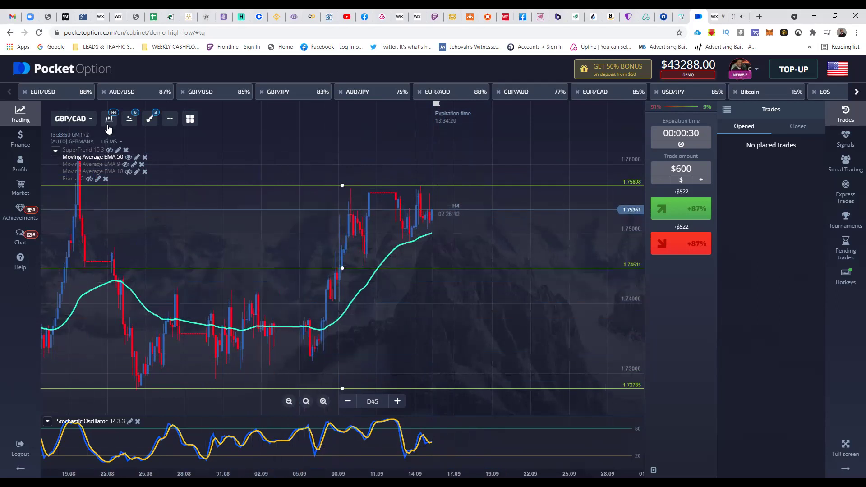
Step: Draw a thin zone rectangle across the chart, then delete it
left_click(130, 119)
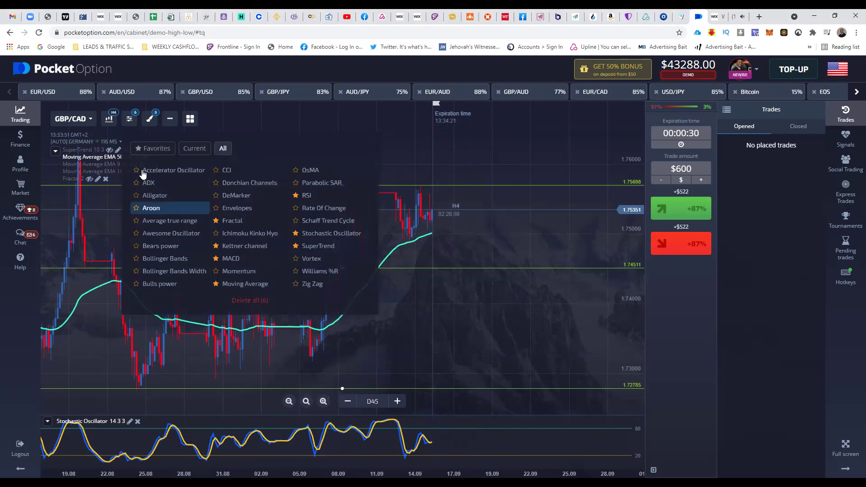
left_click(143, 123)
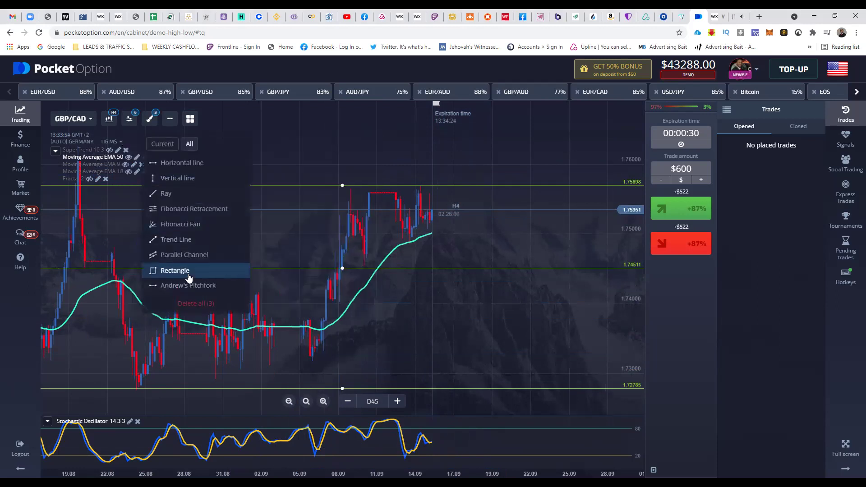
left_click(175, 270)
left_click_drag(461, 209, 638, 259)
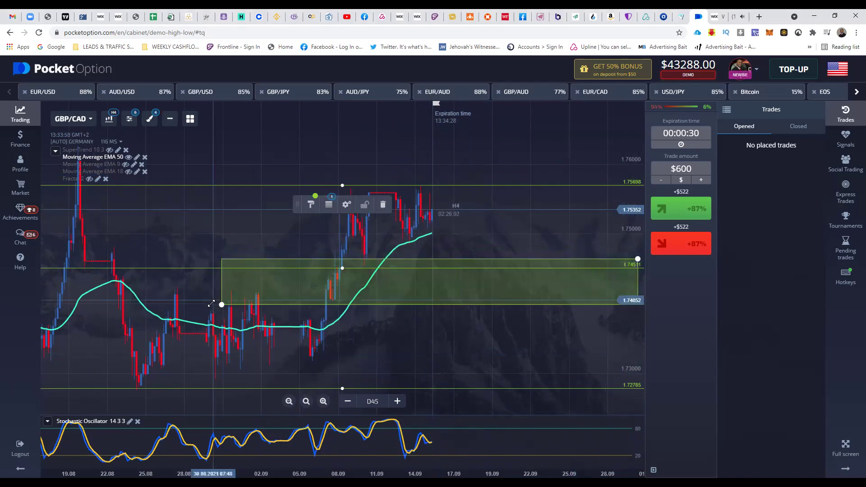
left_click_drag(222, 304, 42, 274)
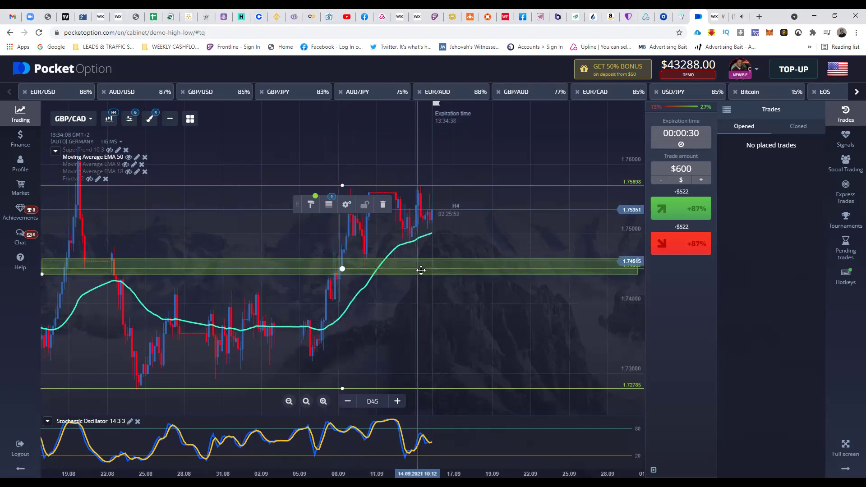
left_click(383, 205)
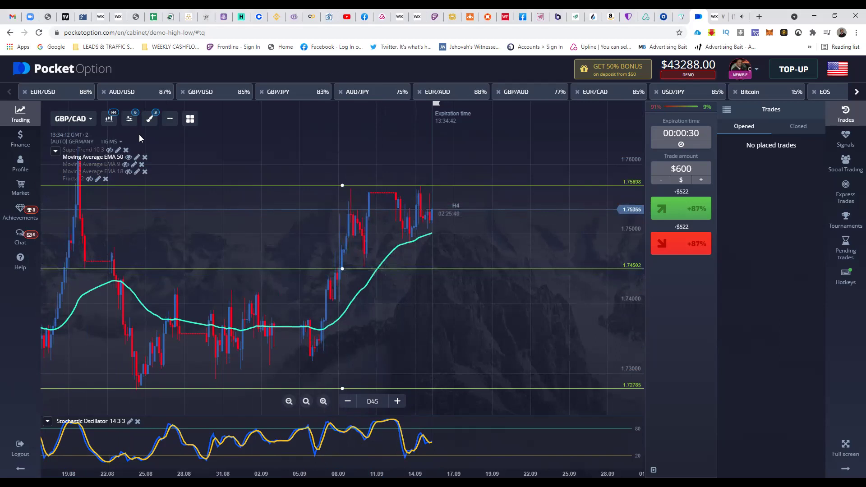
Step: Redraw the zone rectangle as a thin band around 1.745 spanning the chart
left_click(150, 119)
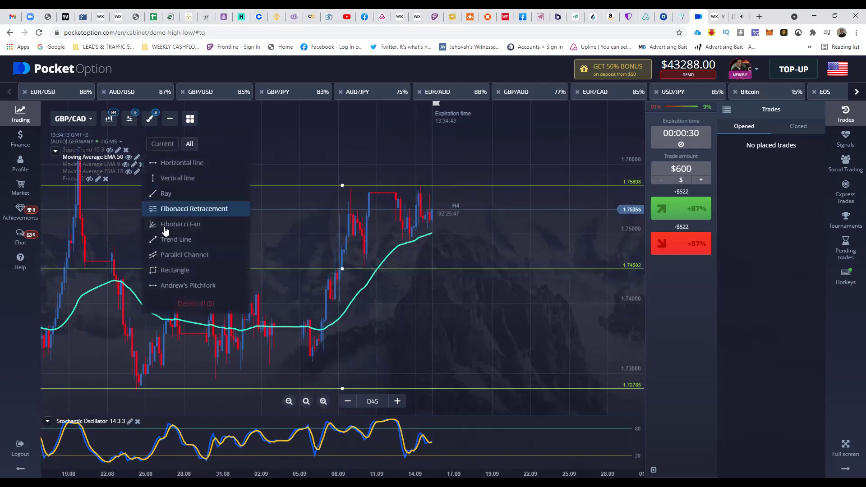
left_click(174, 270)
left_click_drag(463, 222, 633, 257)
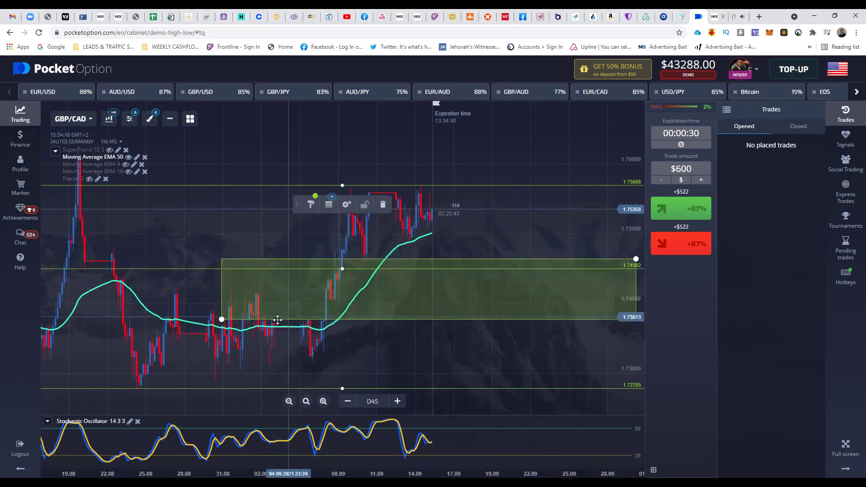
left_click_drag(222, 319, 43, 276)
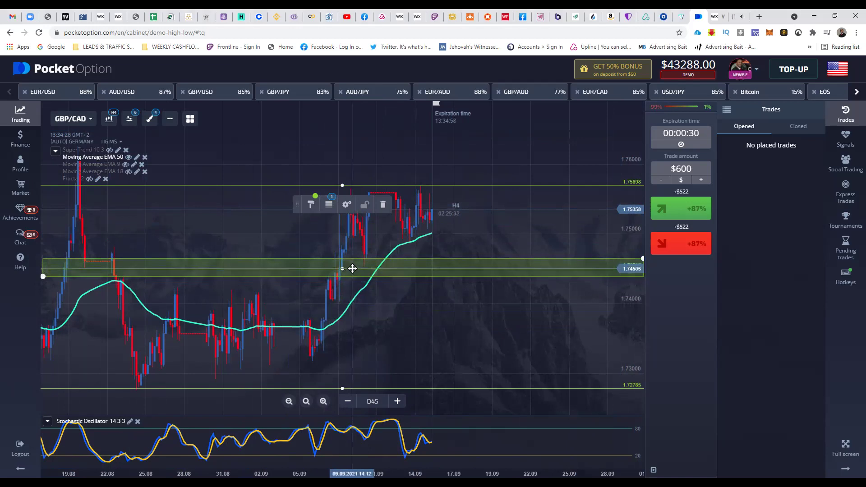
Step: Fill the 1.745 zone band with yellow
left_click(336, 271)
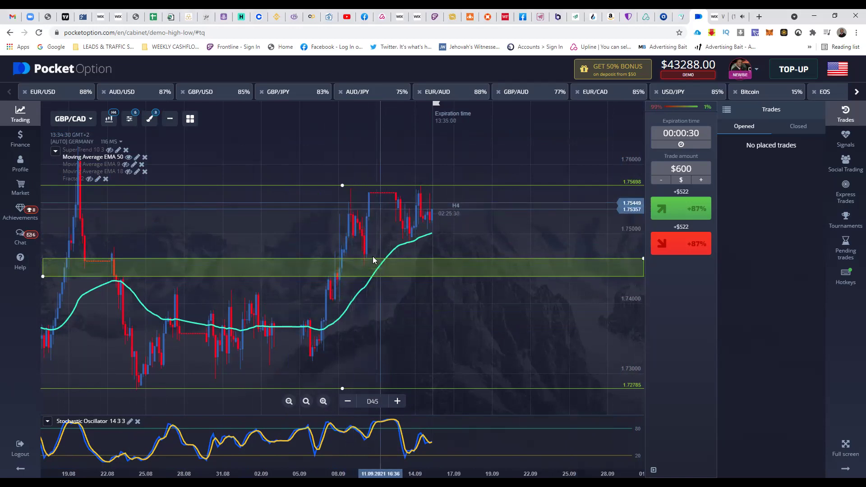
left_click(325, 271)
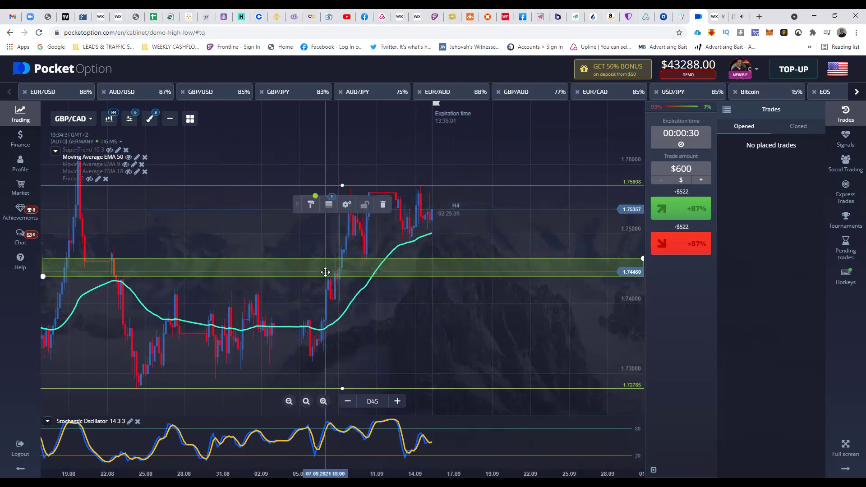
left_click(310, 204)
left_click(318, 225)
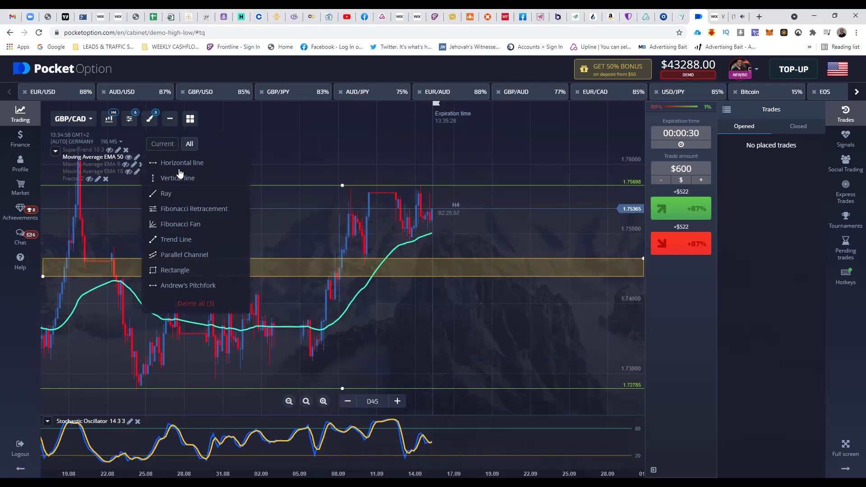
Step: Fit a steep rising parallel channel from the early-September low along the rally
left_click(188, 256)
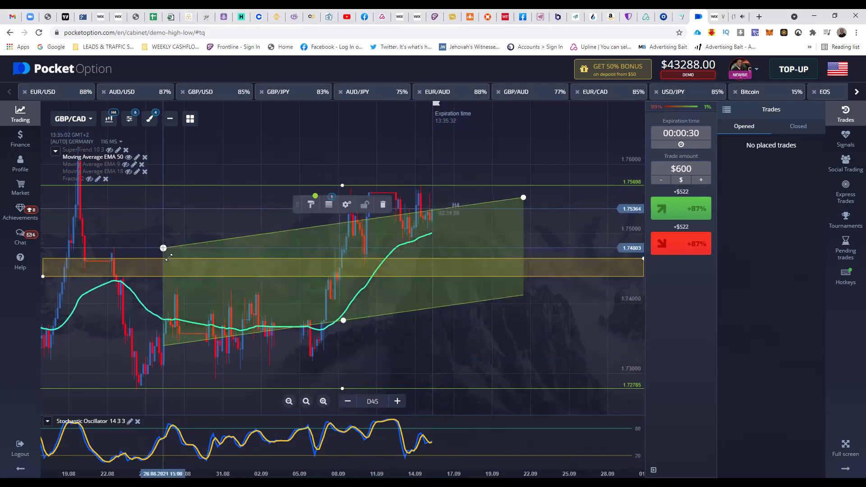
left_click_drag(169, 257, 285, 294)
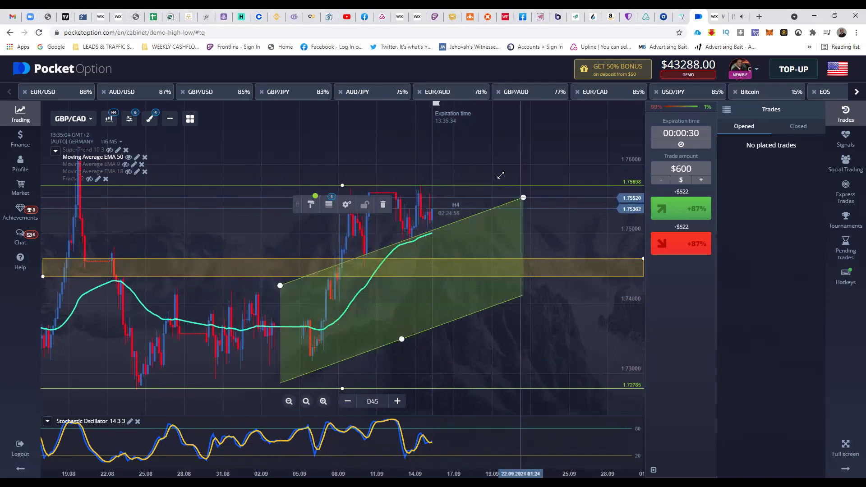
left_click_drag(523, 197, 455, 107)
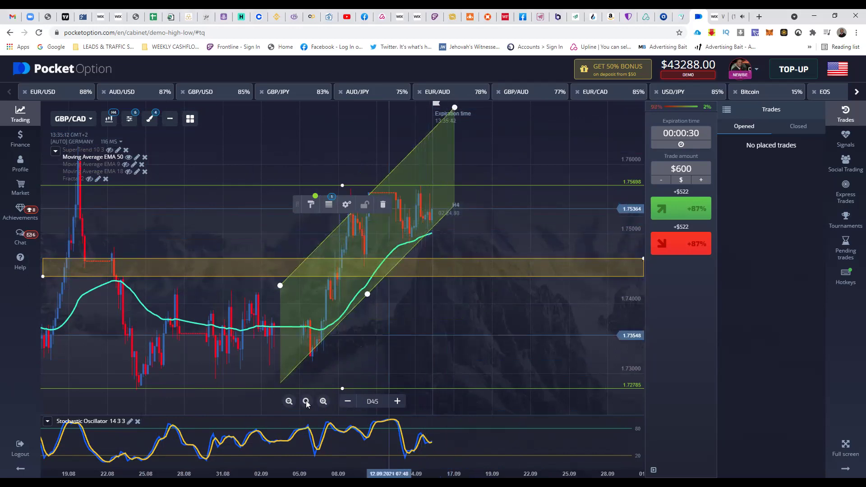
left_click(151, 120)
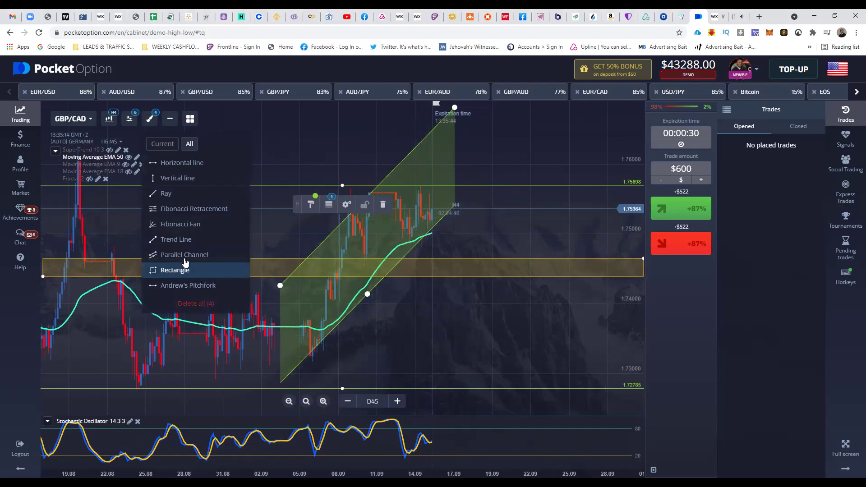
Step: Draw a rising trend line from the early-September swing low and delete the parallel channel
left_click(176, 239)
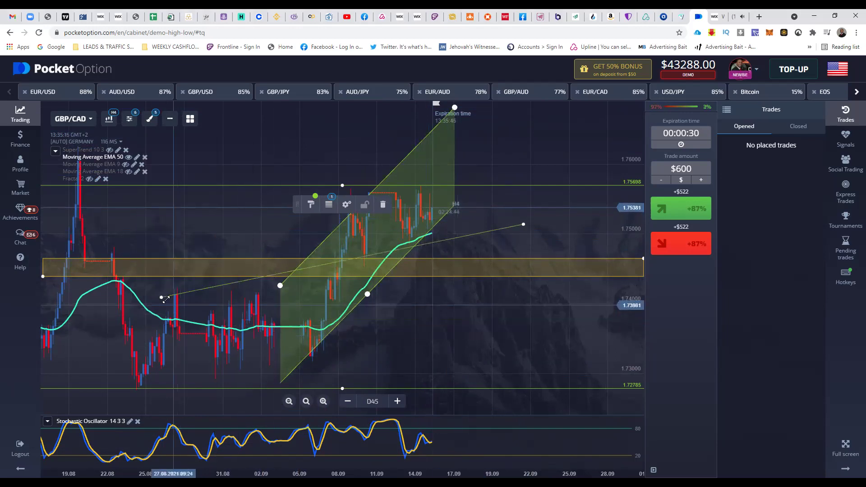
left_click_drag(161, 298, 297, 370)
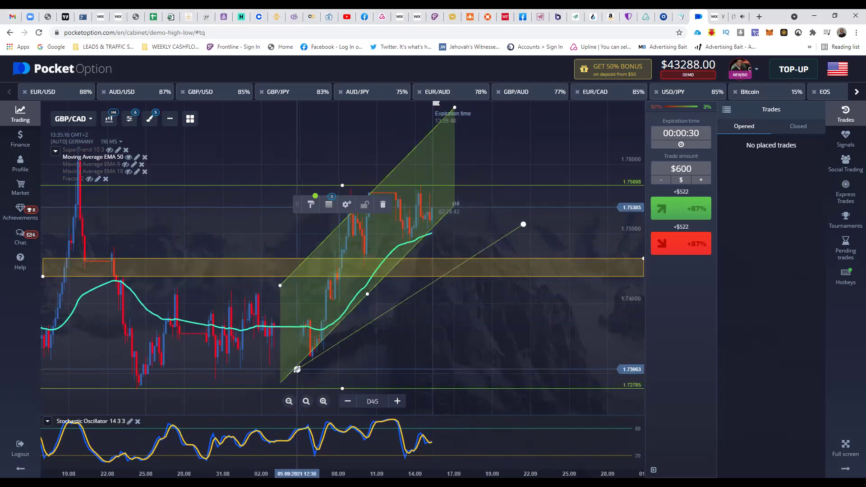
left_click_drag(503, 198, 503, 156)
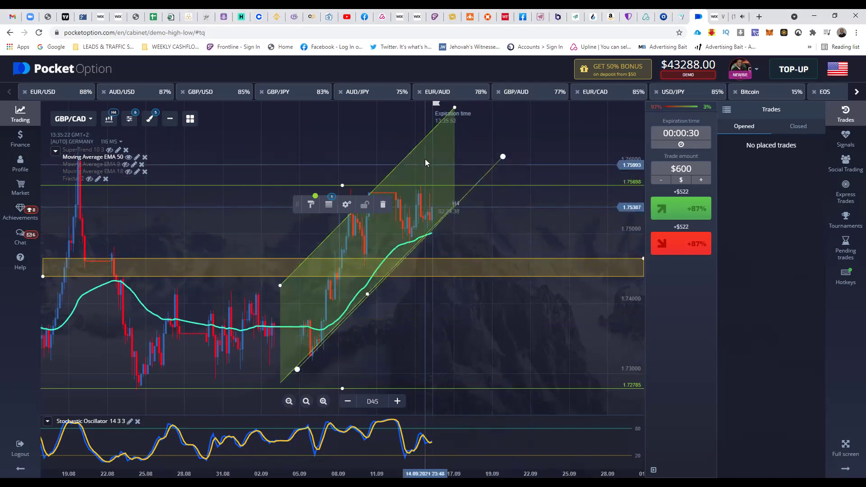
left_click(383, 205)
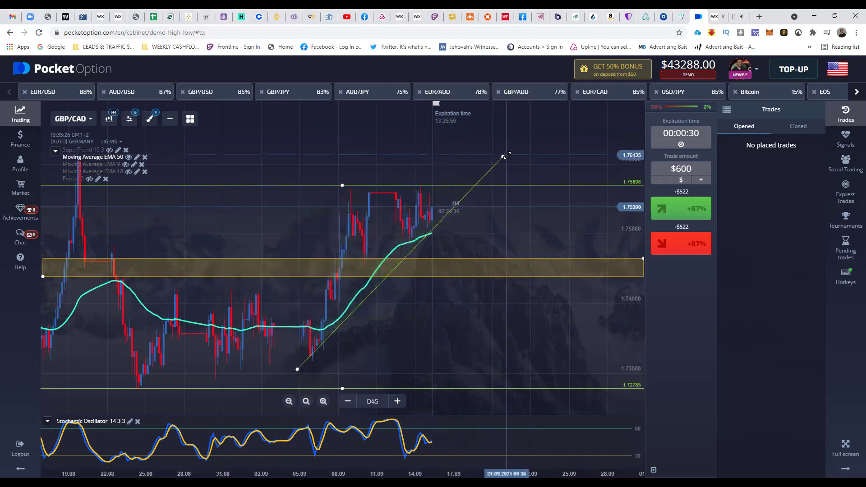
left_click_drag(505, 154, 469, 192)
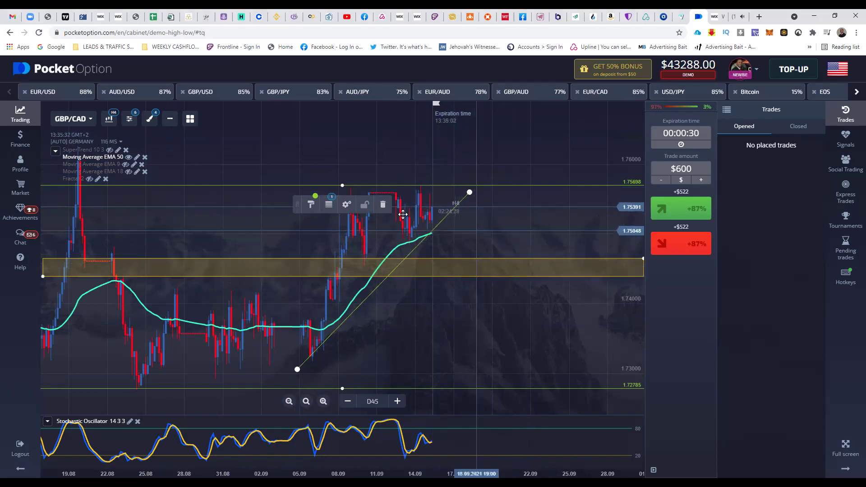
Step: Place a Fibonacci retracement from the swing low up to the 1.75724 high
left_click(134, 127)
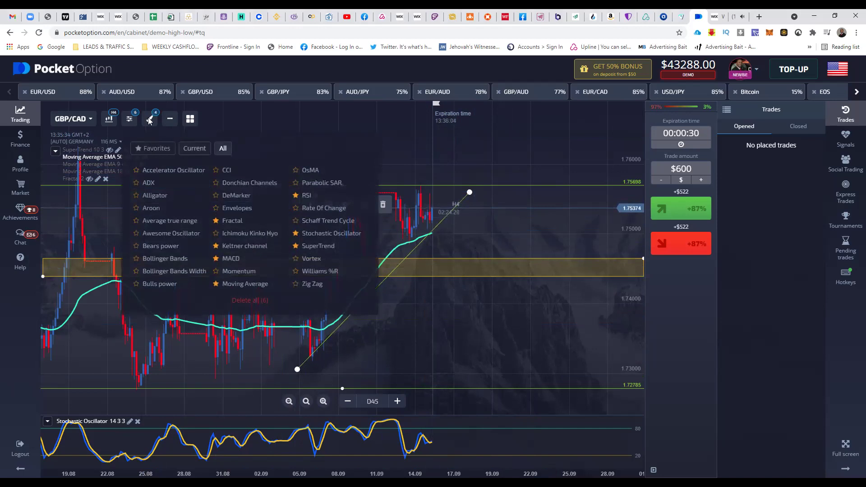
left_click(150, 119)
left_click(194, 208)
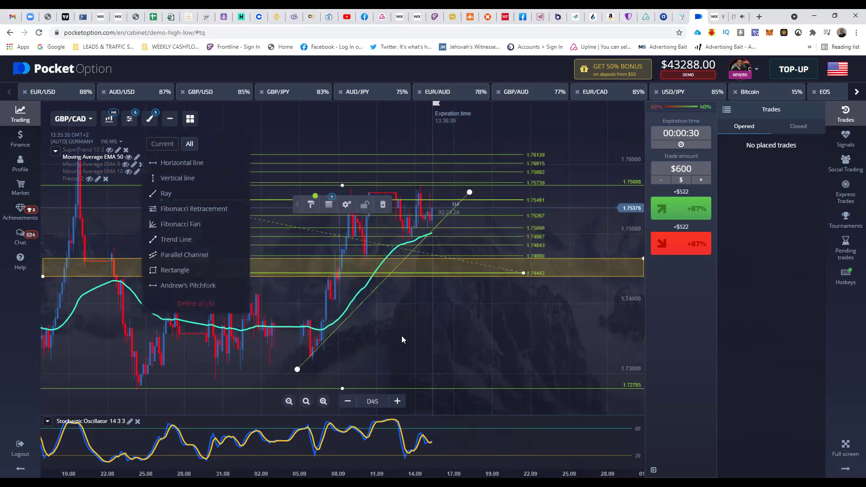
left_click(403, 340)
left_click_drag(163, 202, 305, 360)
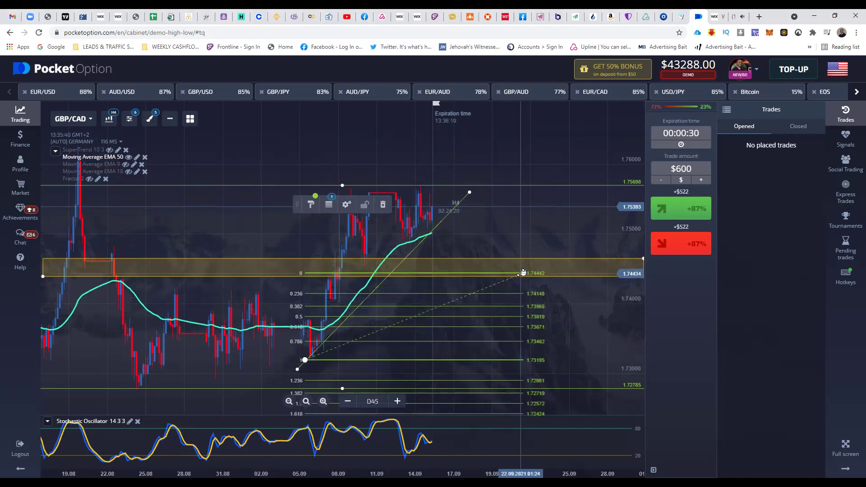
left_click_drag(523, 273, 509, 183)
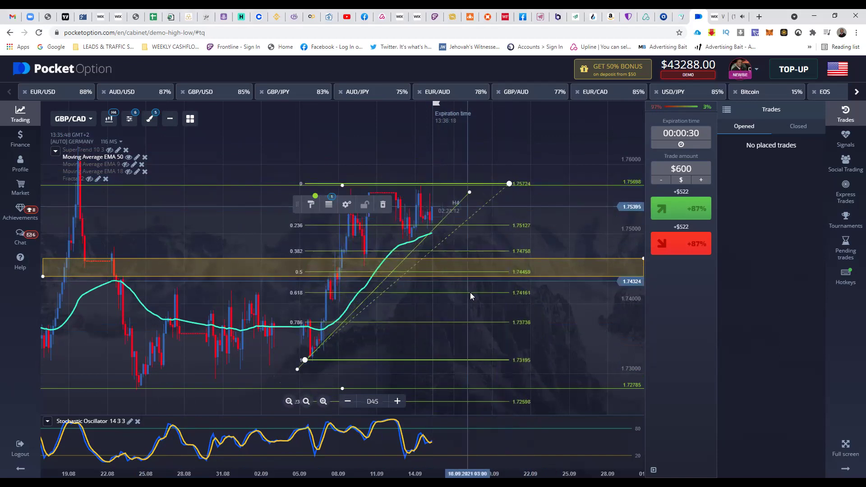
Step: Switch the retracement levels to percents and move its 100% level onto the yellow zone
left_click(346, 205)
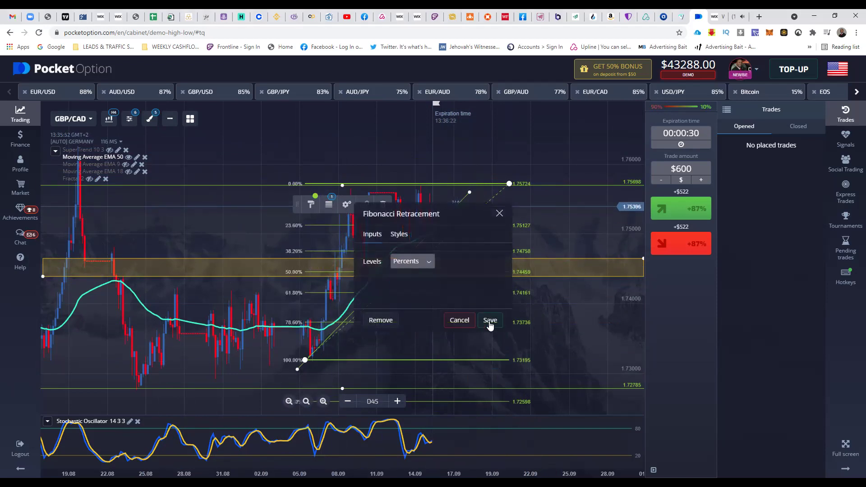
left_click(490, 321)
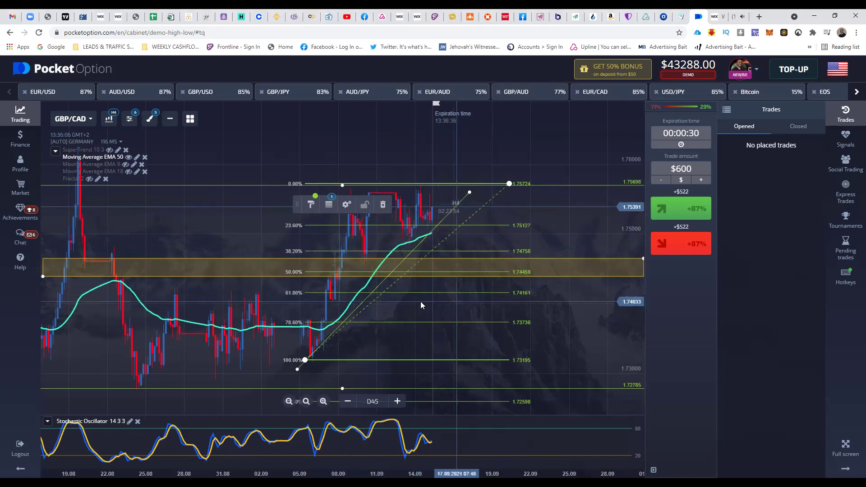
left_click_drag(305, 360, 360, 264)
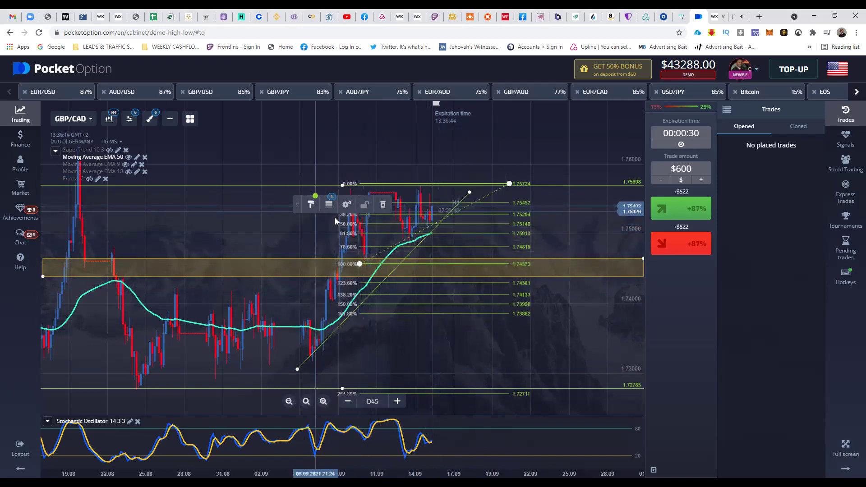
Step: Draw a thin yellow zone rectangle just above 1.7500
left_click(150, 120)
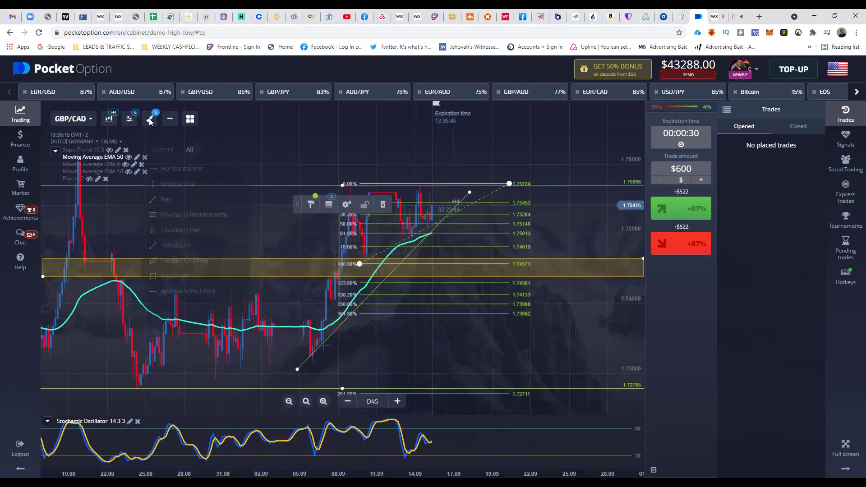
left_click(200, 271)
left_click_drag(463, 220, 509, 224)
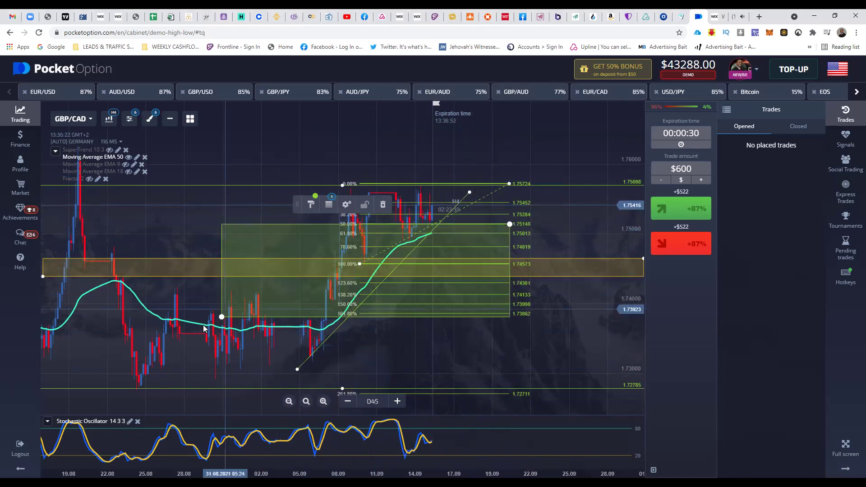
left_click_drag(221, 317, 363, 235)
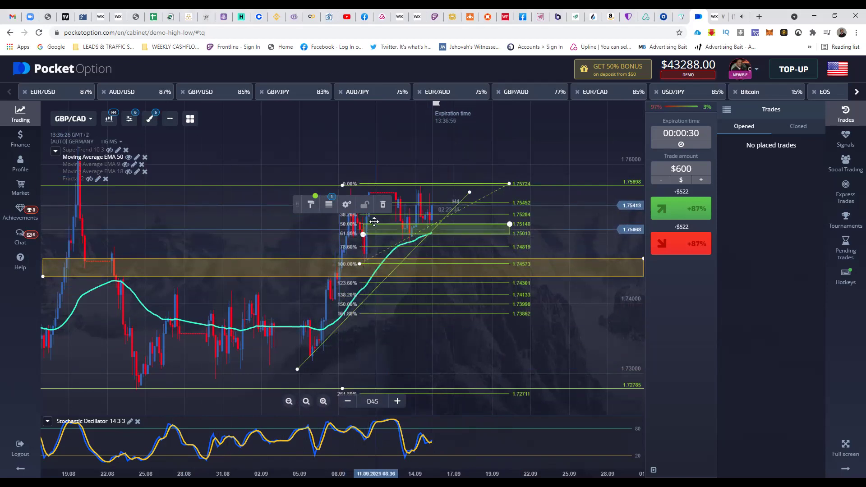
left_click(311, 204)
left_click(318, 226)
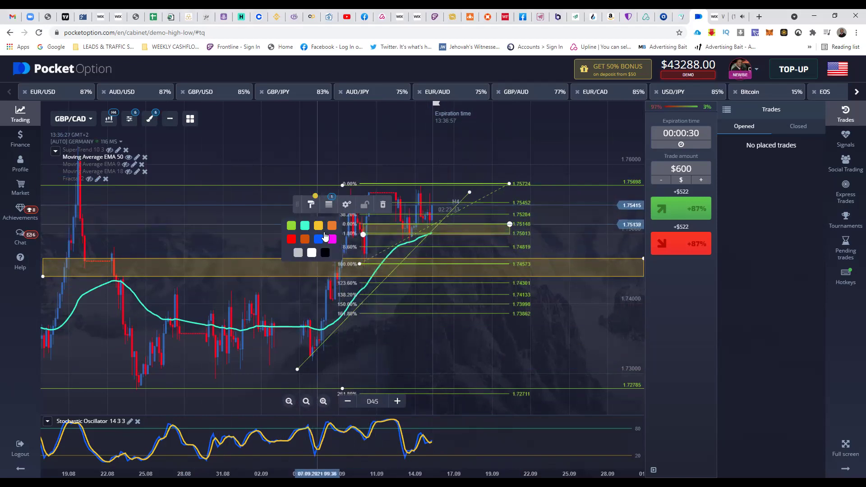
left_click(434, 348)
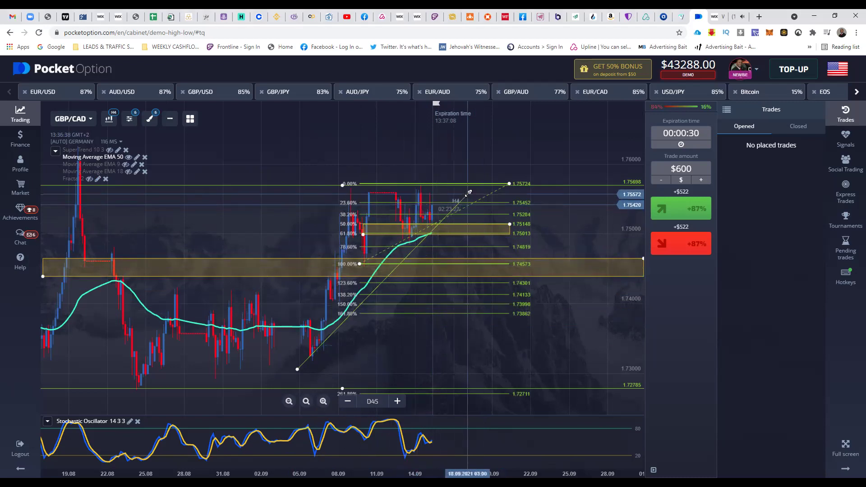
Step: Delete the trend line and the Fibonacci retracement
left_click(429, 234)
left_click(382, 205)
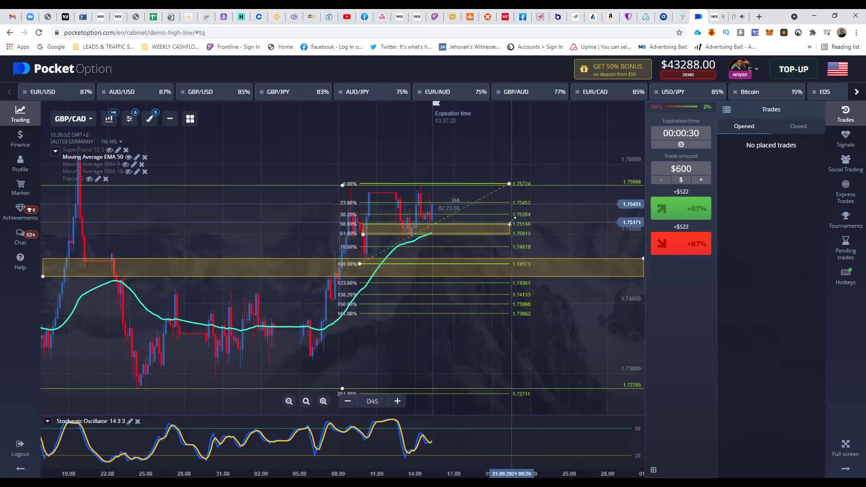
left_click(383, 205)
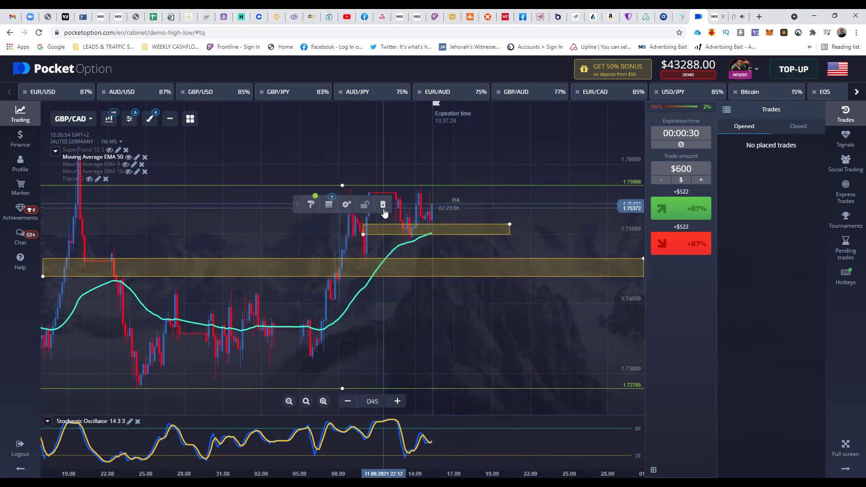
Step: Switch the GBP/CAD chart to the H1 timeframe
left_click(110, 120)
left_click(227, 240)
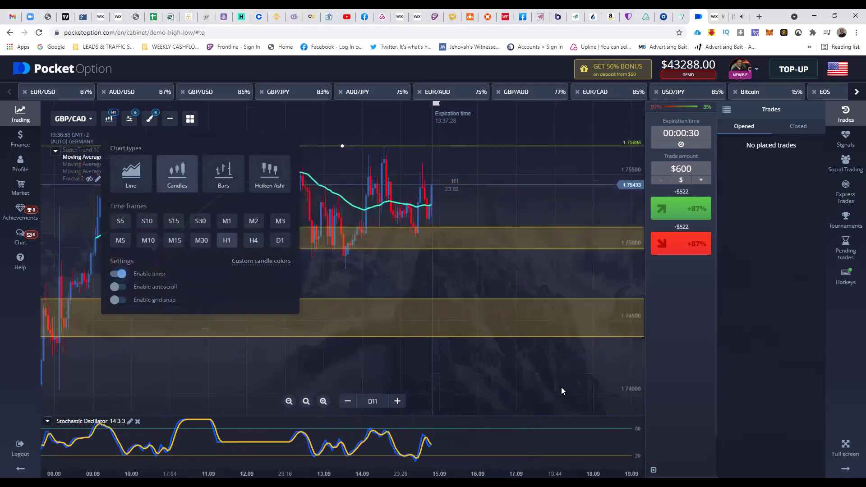
left_click(453, 208)
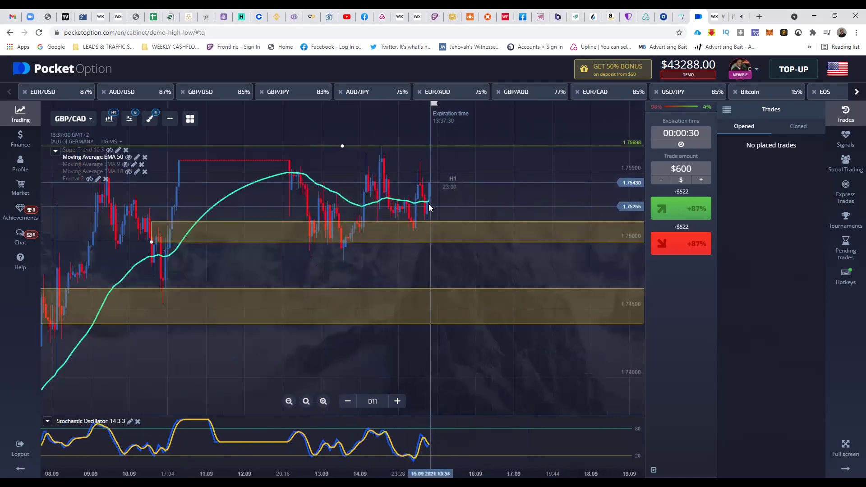
Step: Draw a rising trend line starting from a low inside the 1.745 zone
left_click(129, 120)
left_click(150, 119)
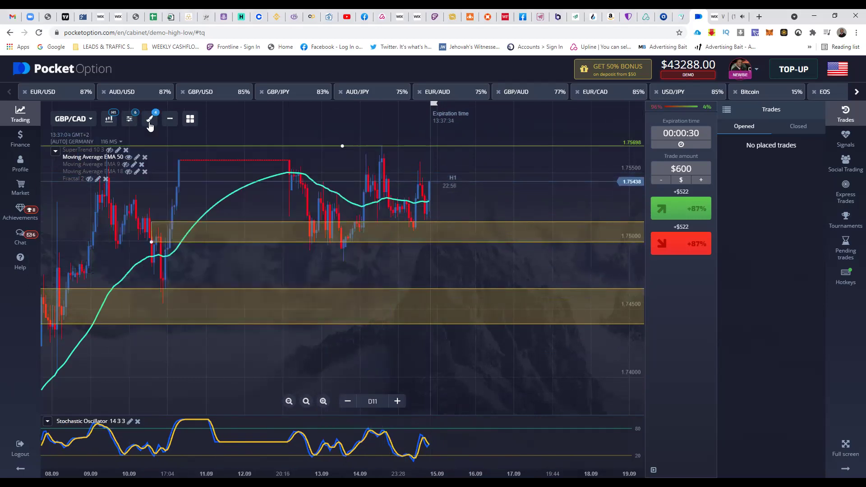
left_click(182, 240)
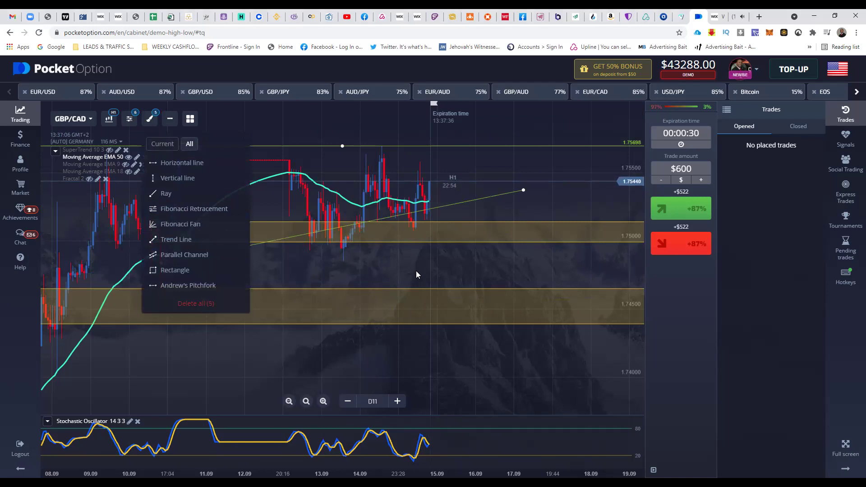
mouse_move(167, 260)
left_mouse_down()
mouse_move(170, 284)
mouse_move(150, 313)
mouse_move(148, 305)
left_mouse_up()
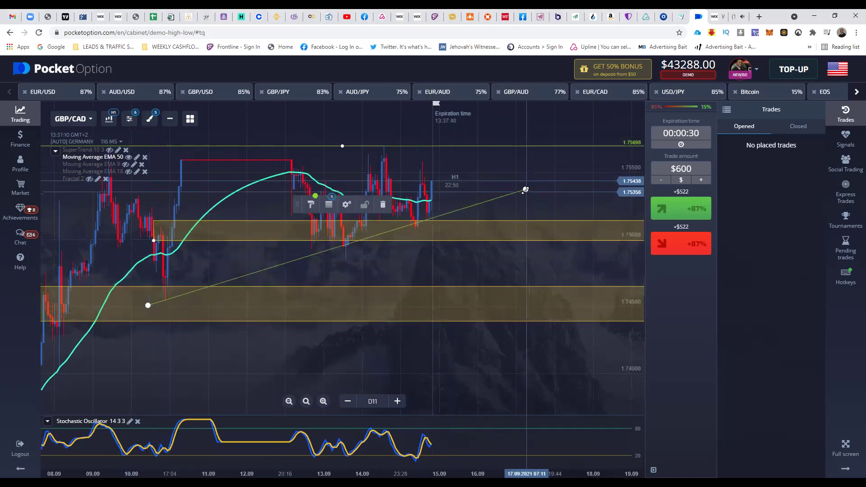
left_click_drag(526, 189, 527, 199)
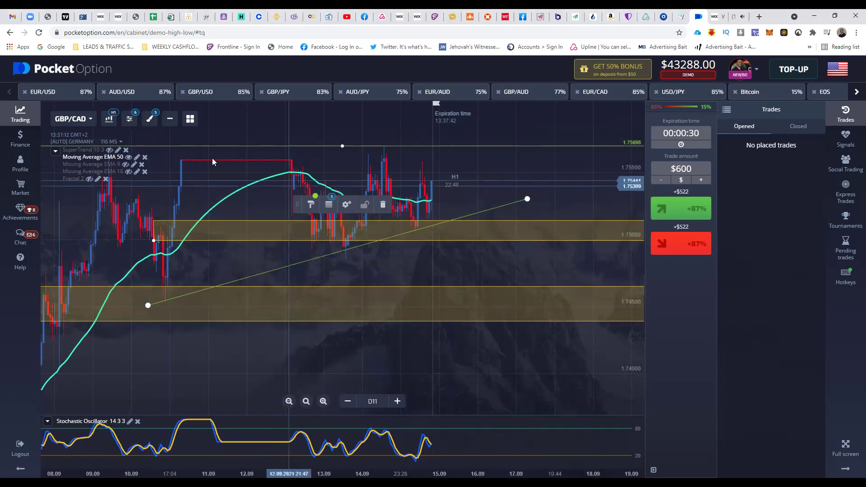
left_click(144, 122)
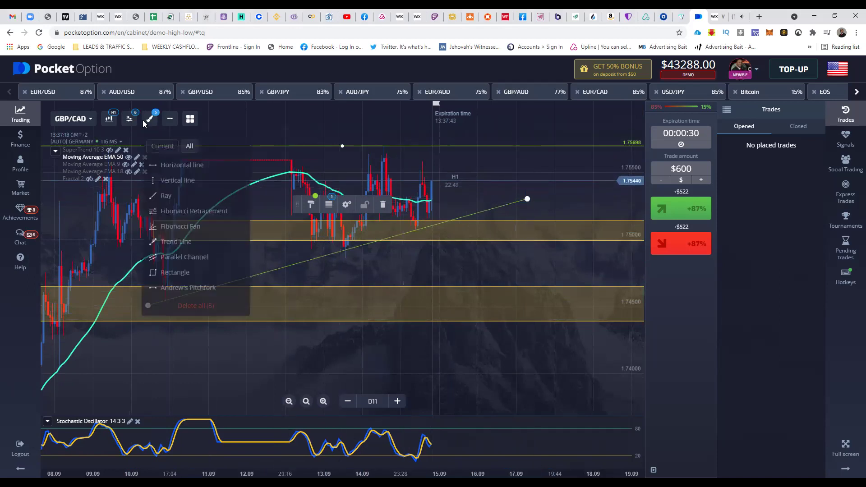
Step: Place a Fibonacci retracement from the 1.74648 low up to the 1.75704 high
left_click(194, 209)
left_click(274, 265)
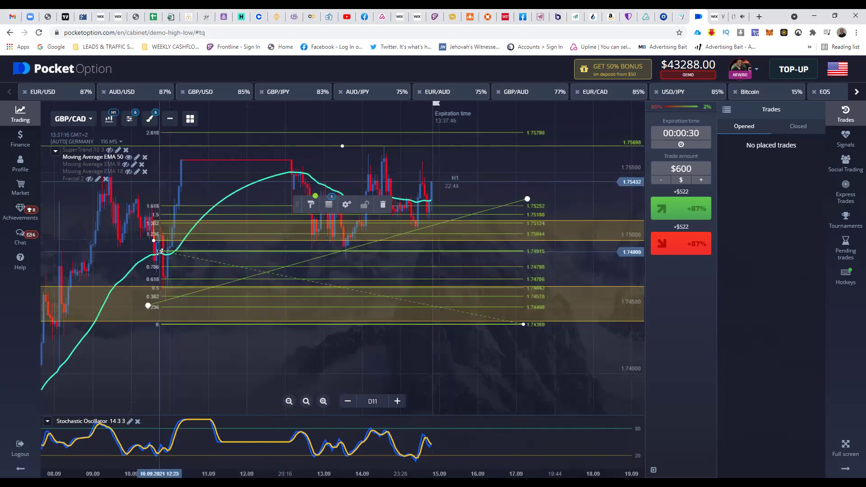
left_click_drag(159, 252, 163, 287)
left_click_drag(522, 324, 514, 146)
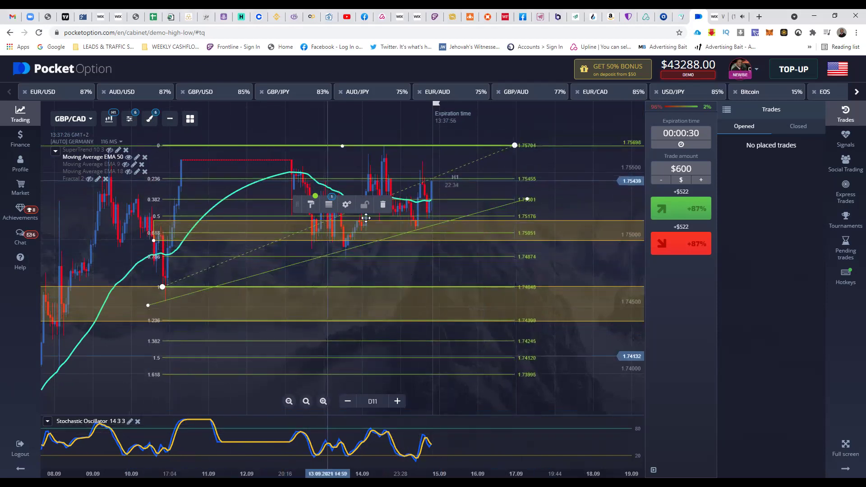
Step: Set the retracement levels to percents and nudge the small yellow zone lower
left_click(346, 205)
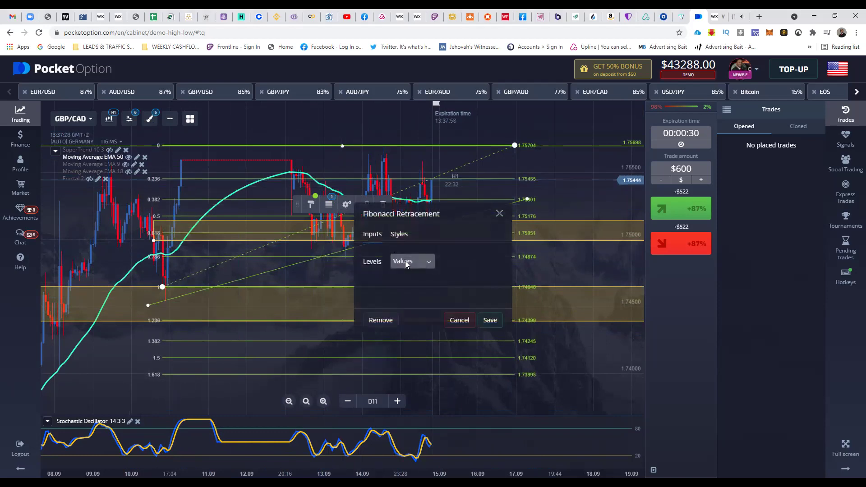
left_click(489, 320)
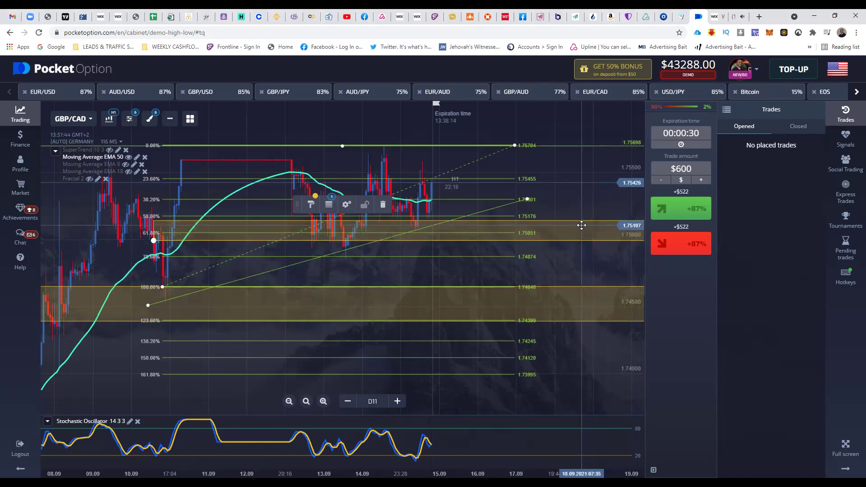
left_click_drag(582, 226, 578, 247)
Step: Replace the small yellow zone with a thin band spanning the 50%–61.8% levels (about 1.7505–1.7518)
left_click(384, 212)
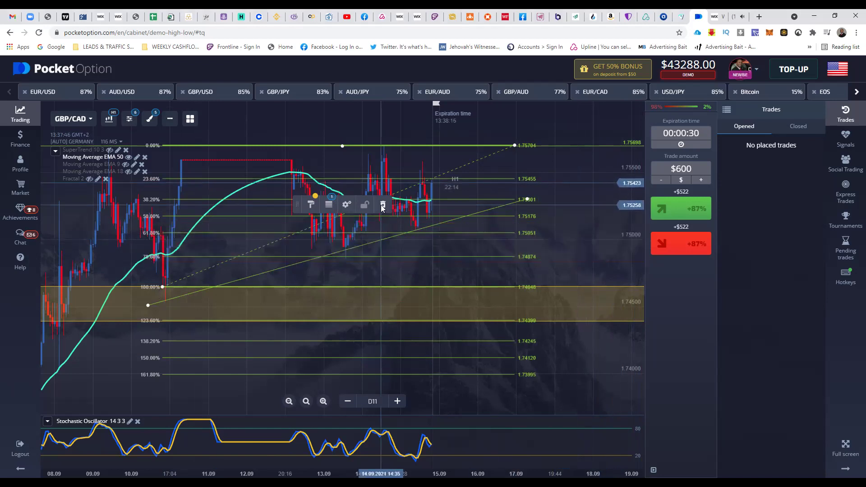
left_click(146, 125)
left_click(176, 269)
left_click_drag(221, 339, 524, 216)
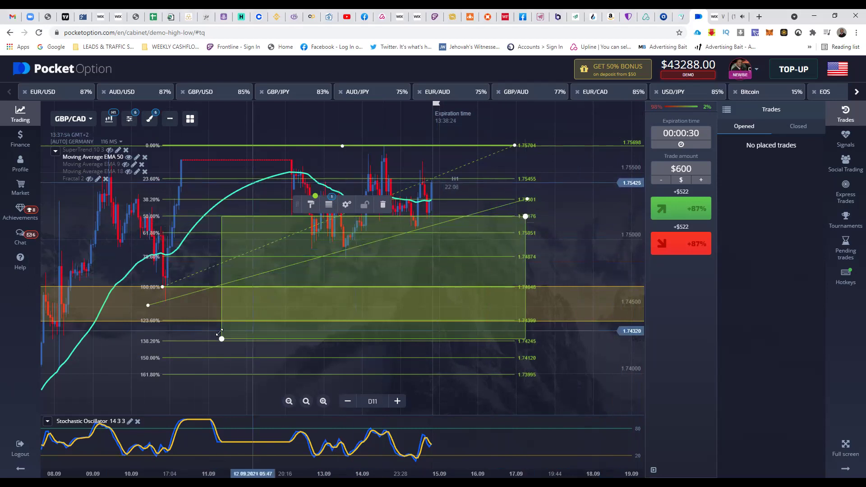
left_click_drag(222, 339, 162, 234)
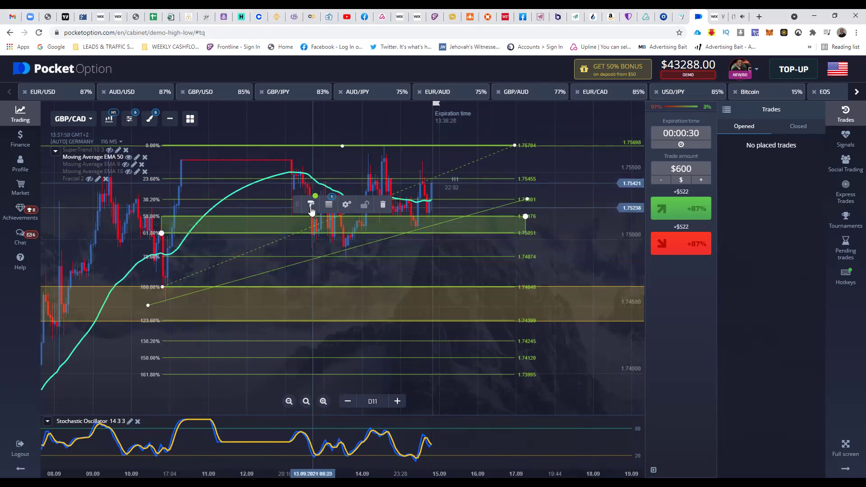
left_click(537, 265)
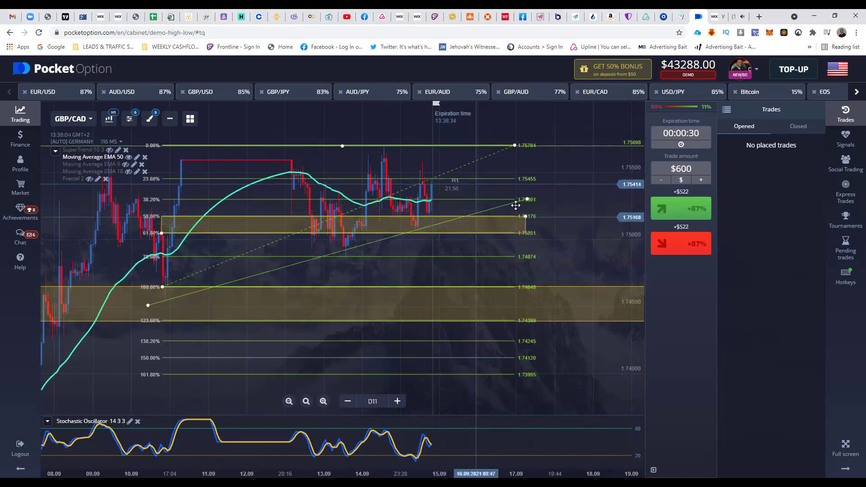
left_click(466, 168)
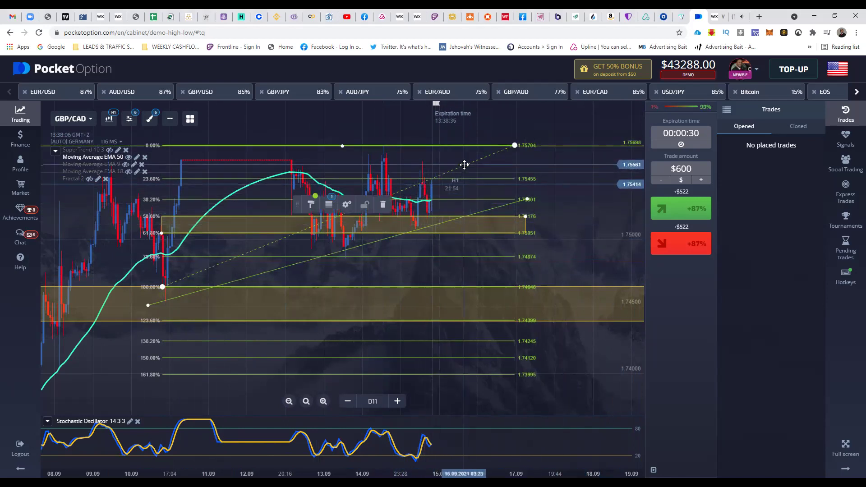
Step: Delete the Fibonacci retracement and switch the GBP/CAD chart to M15 candles
left_click(383, 205)
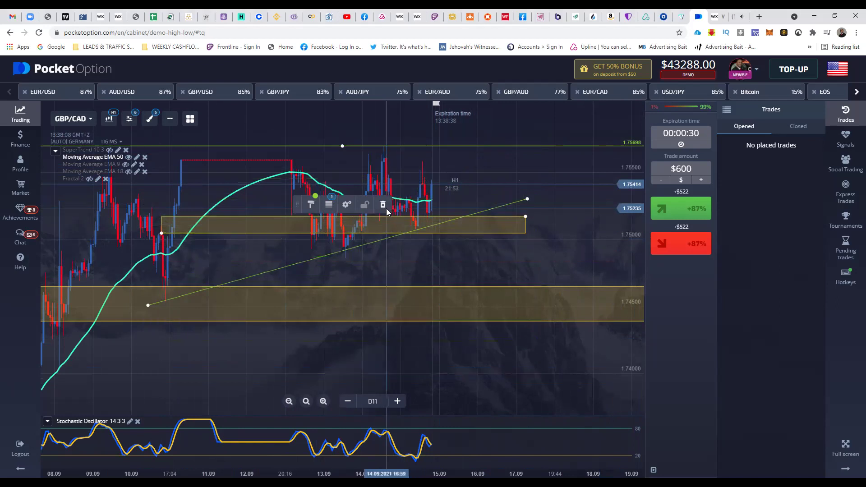
left_click(111, 119)
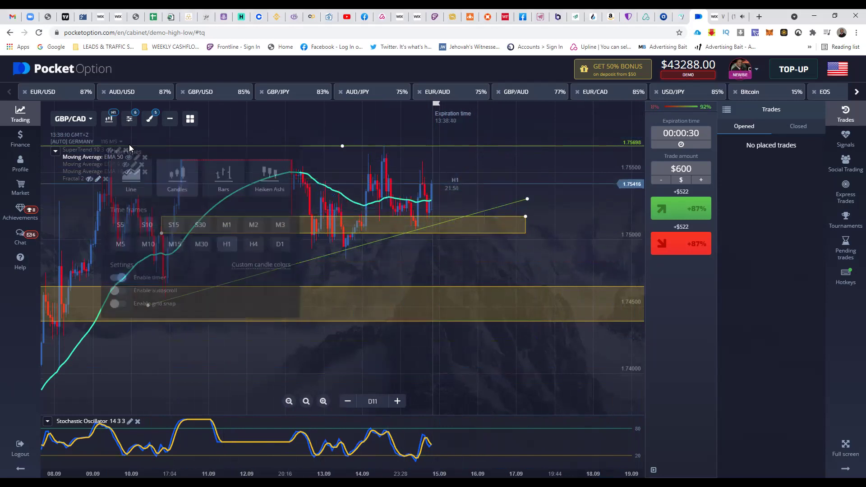
left_click(185, 247)
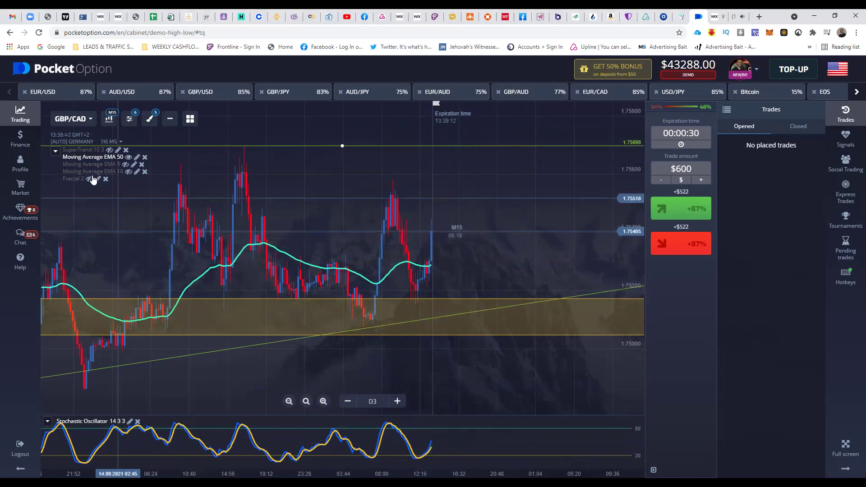
Step: Show the EMA 18 moving average and the SuperTrend indicator on the M15 chart
left_click(128, 172)
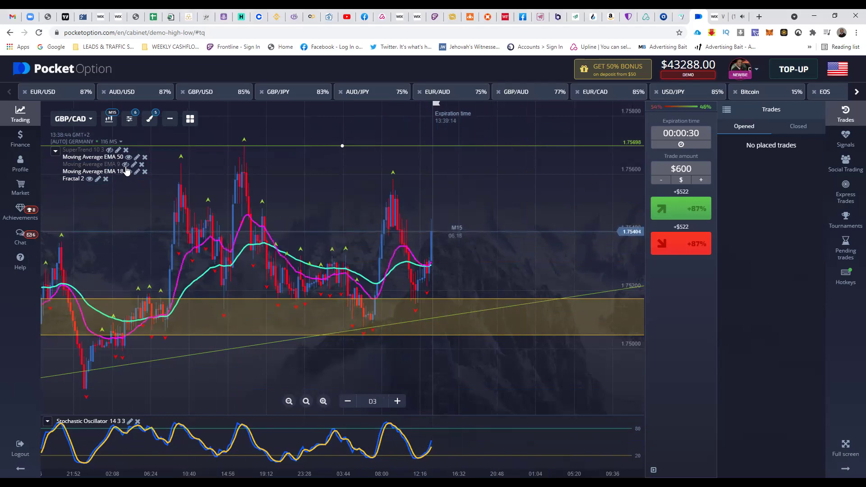
left_click(109, 150)
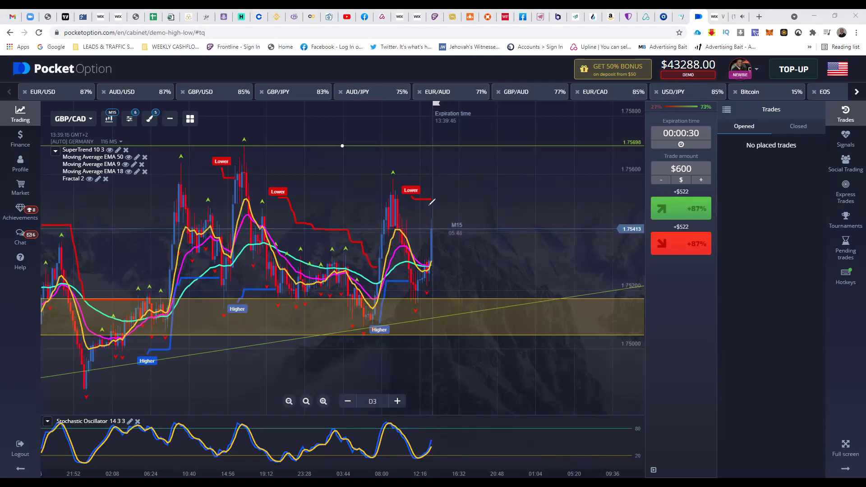
mouse_move(436, 218)
left_mouse_down()
mouse_move(439, 260)
mouse_move(433, 210)
left_mouse_up()
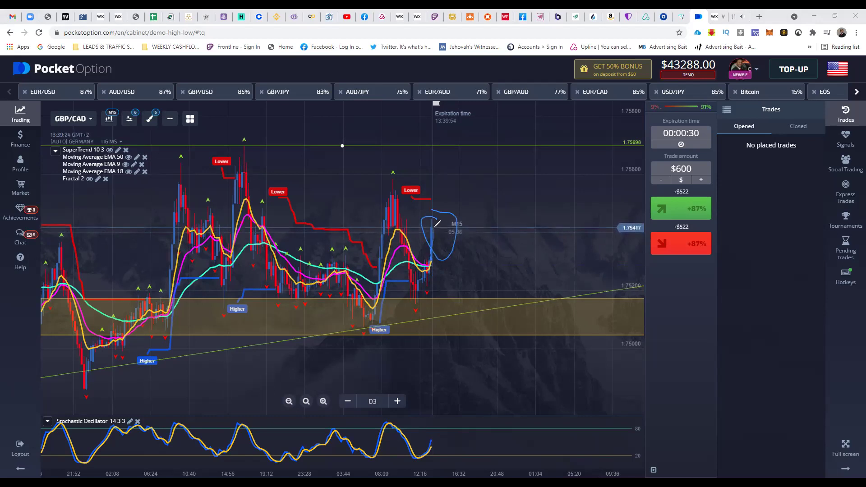
mouse_move(705, 120)
left_mouse_down()
mouse_move(638, 156)
mouse_move(697, 120)
left_mouse_up()
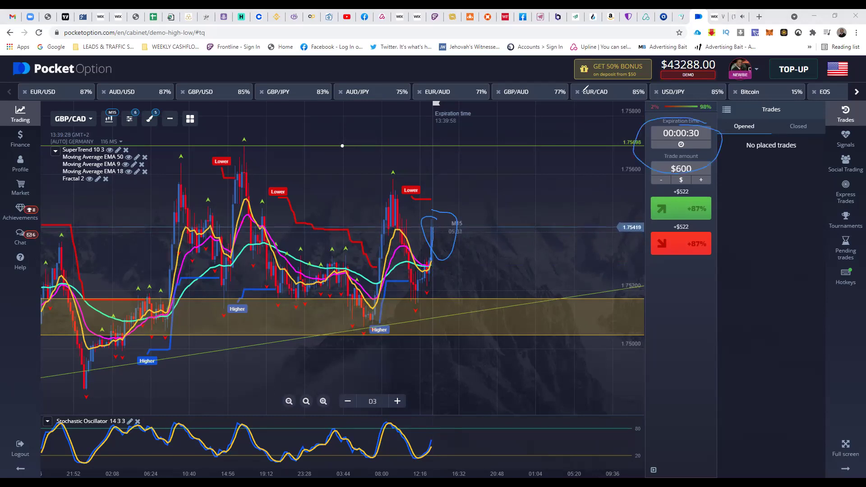
key("e")
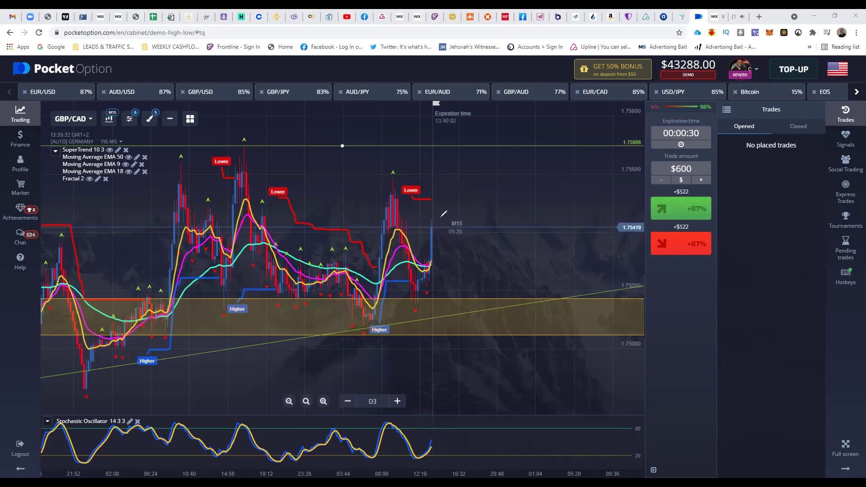
mouse_move(435, 222)
left_mouse_down()
mouse_move(438, 187)
mouse_move(451, 246)
left_mouse_up()
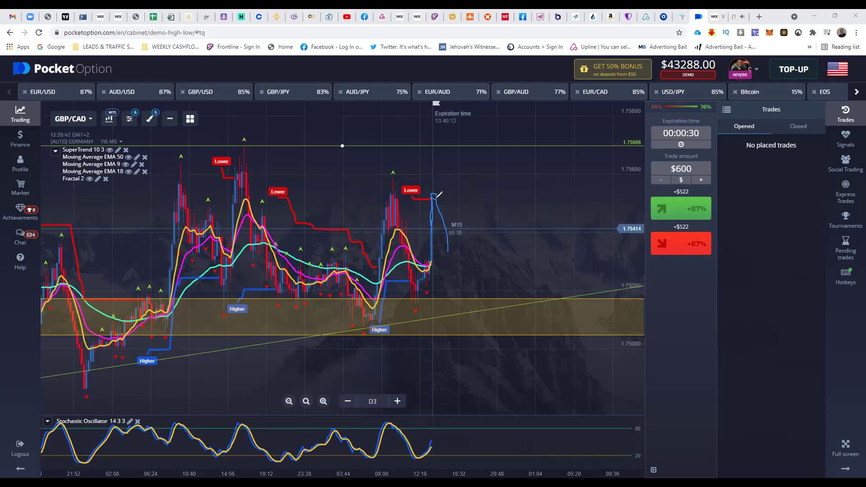
mouse_move(438, 196)
left_mouse_down()
mouse_move(442, 252)
mouse_move(439, 244)
mouse_move(440, 216)
mouse_move(452, 246)
left_mouse_up()
mouse_move(433, 192)
left_mouse_down()
mouse_move(465, 226)
mouse_move(441, 185)
left_mouse_up()
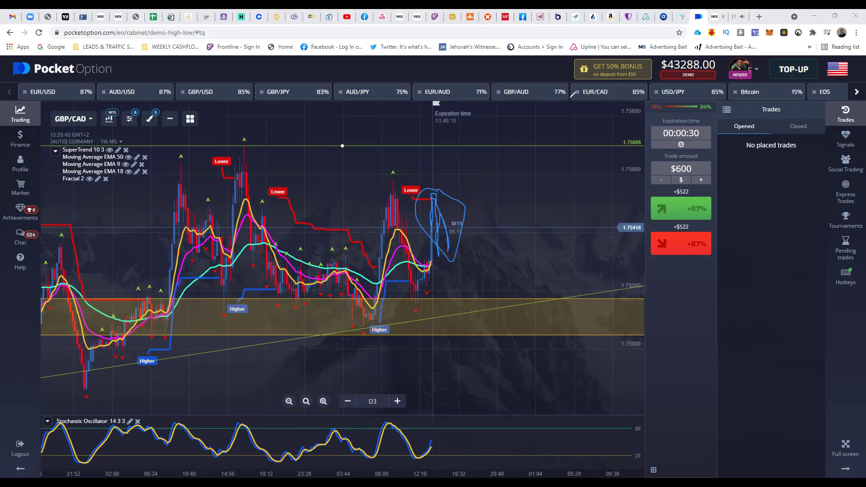
key("Escape")
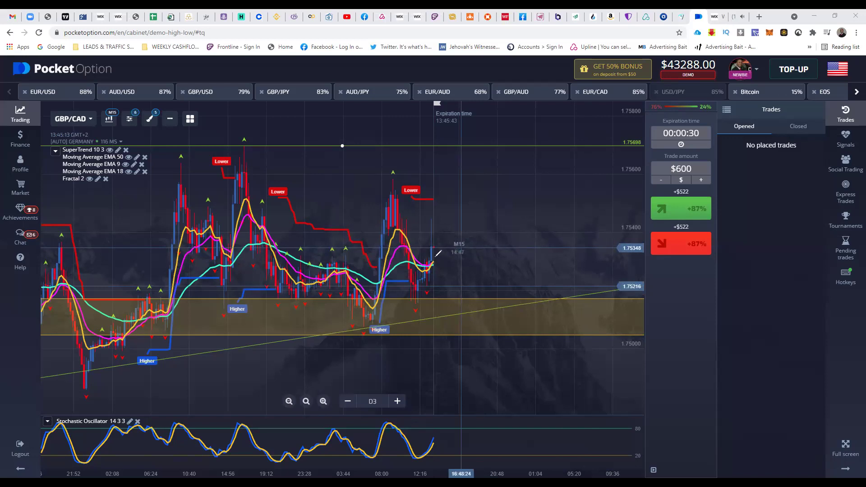
Step: Circle the latest GBP/CAD candle with the pen tool
mouse_move(434, 256)
left_mouse_down()
mouse_move(445, 264)
mouse_move(438, 273)
mouse_move(424, 267)
mouse_move(436, 256)
left_mouse_up()
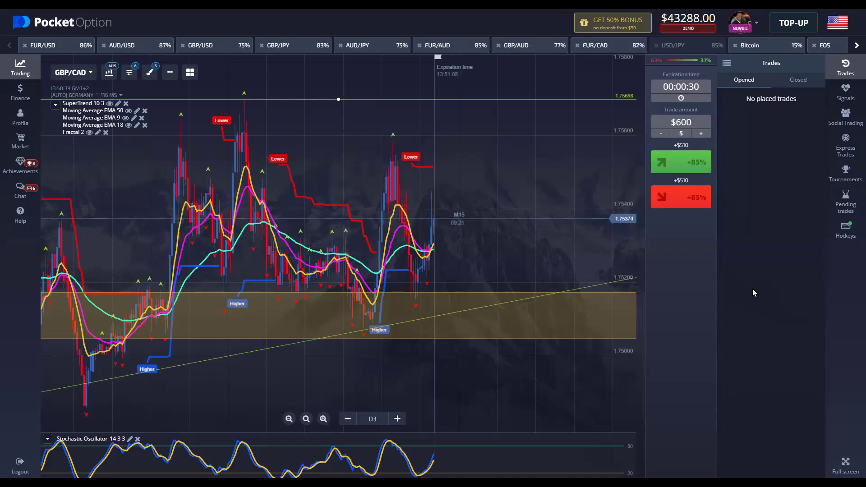
Step: Place a $600 Lower trade on GBP/CAD with Shift+S, scrolling the asset strip until expiry
key("shift+s")
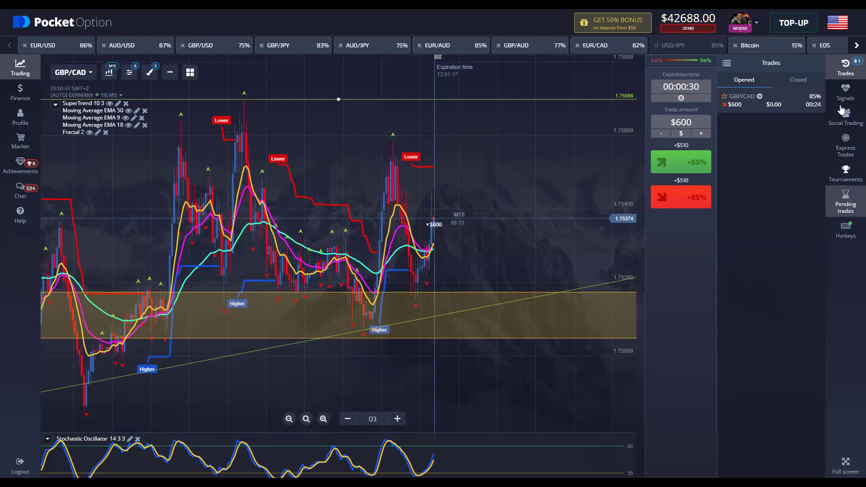
left_click(856, 46)
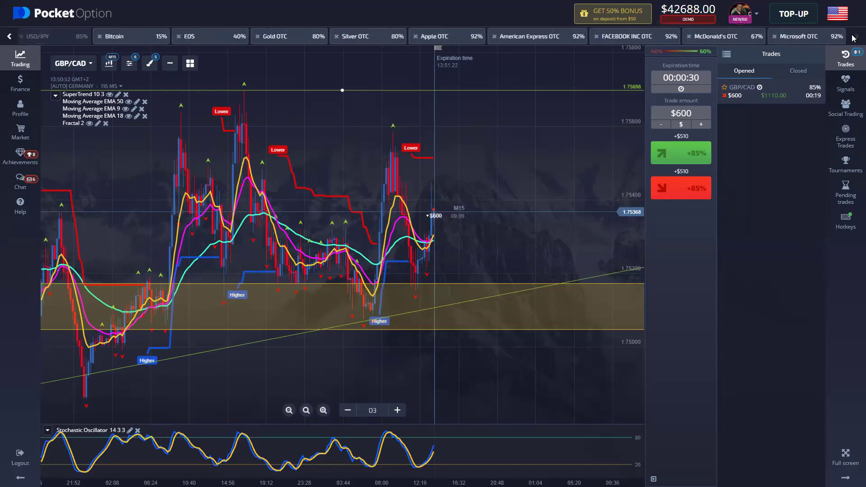
left_click(9, 36)
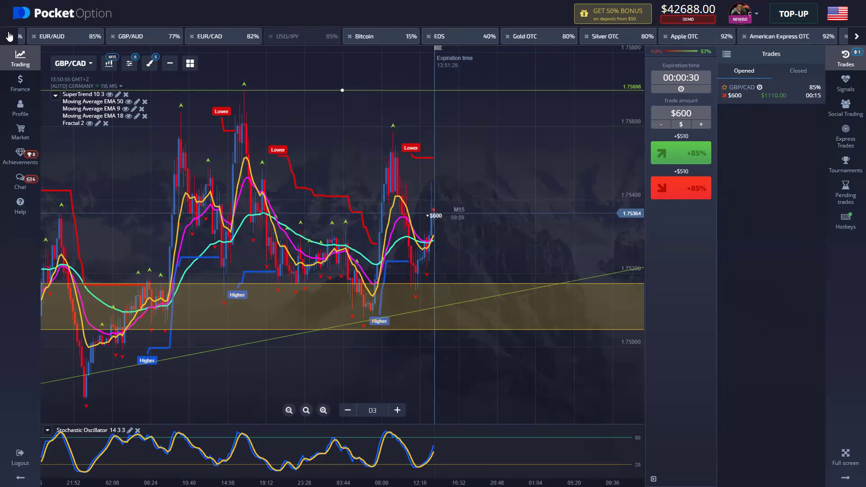
left_click(9, 36)
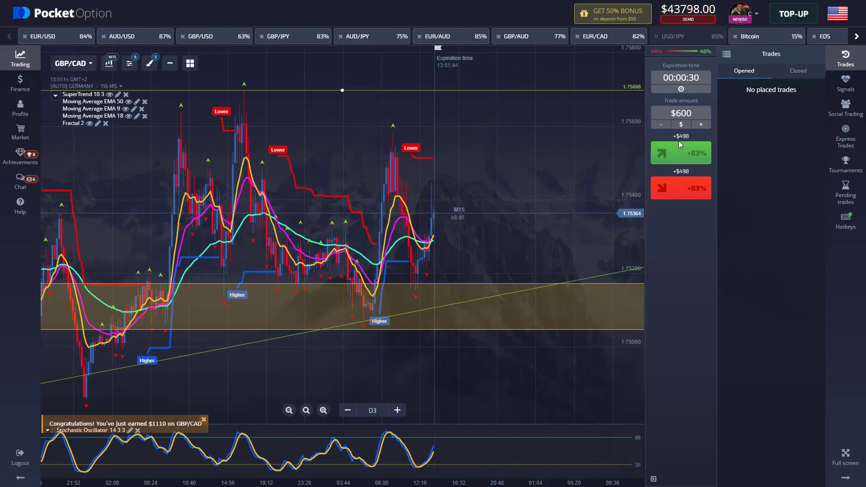
Step: Open the Closed trades list, view the $600 GBP/CAD trade, then exit full screen
left_click(798, 72)
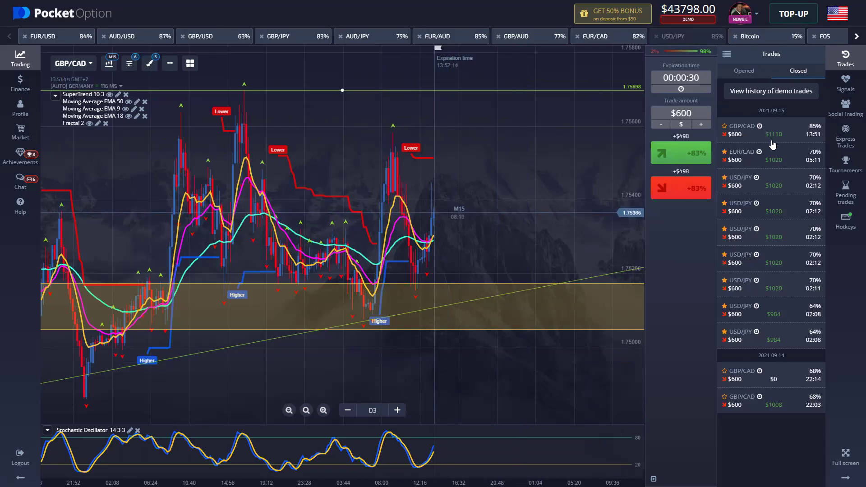
left_click(694, 145)
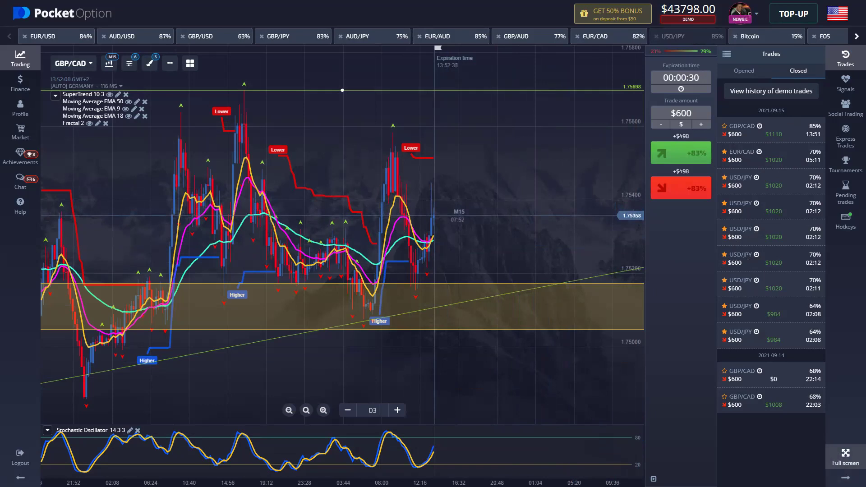
left_click(846, 456)
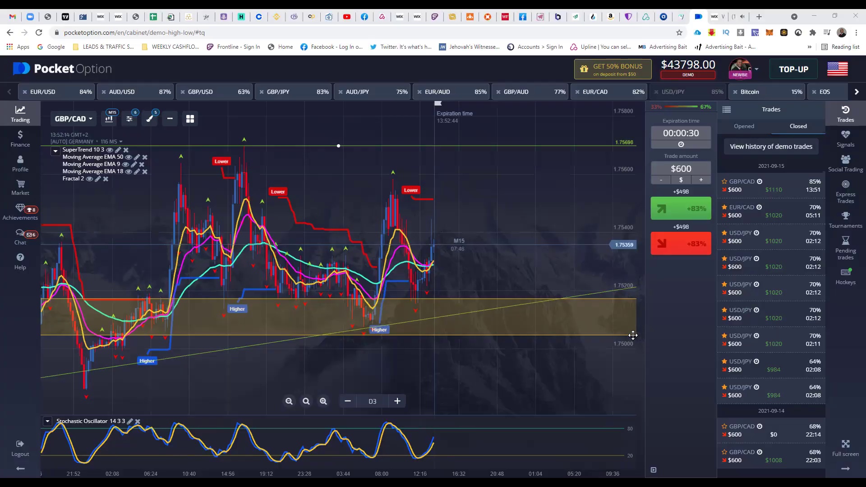
Step: Calculate 498 × 5 = 2,490, multiply by 4 to get 9,960, then clear the display
left_click(172, 360)
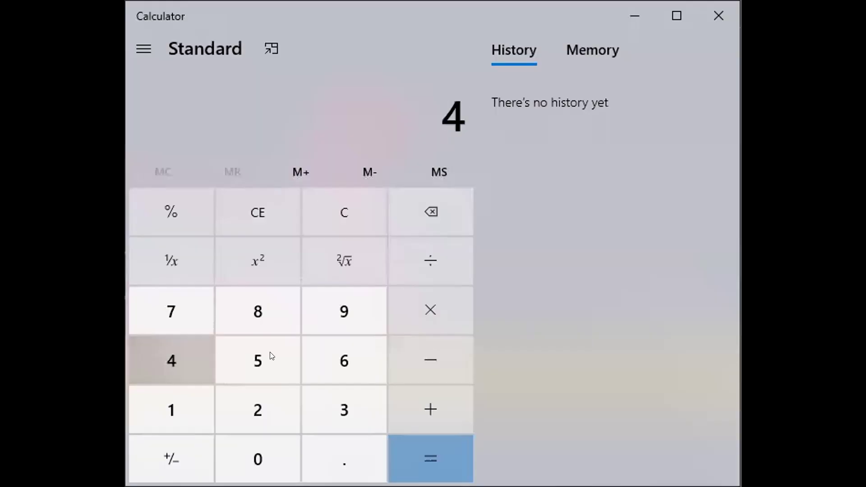
left_click(344, 311)
left_click(258, 311)
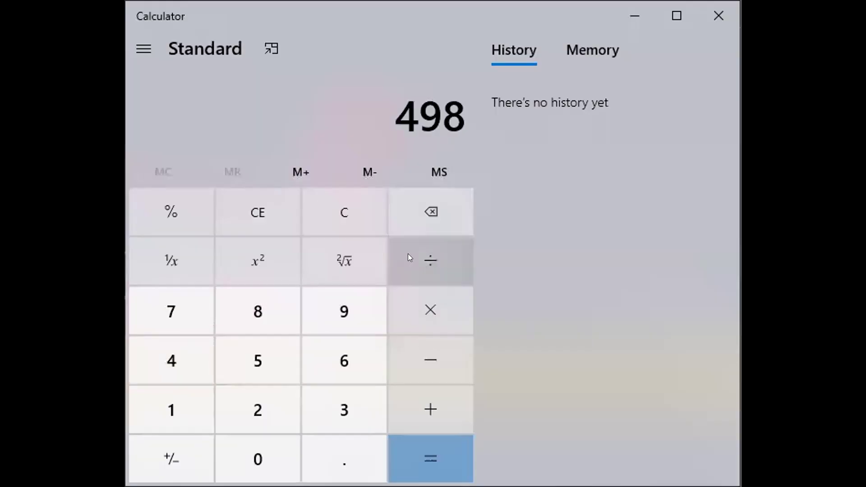
left_click(431, 310)
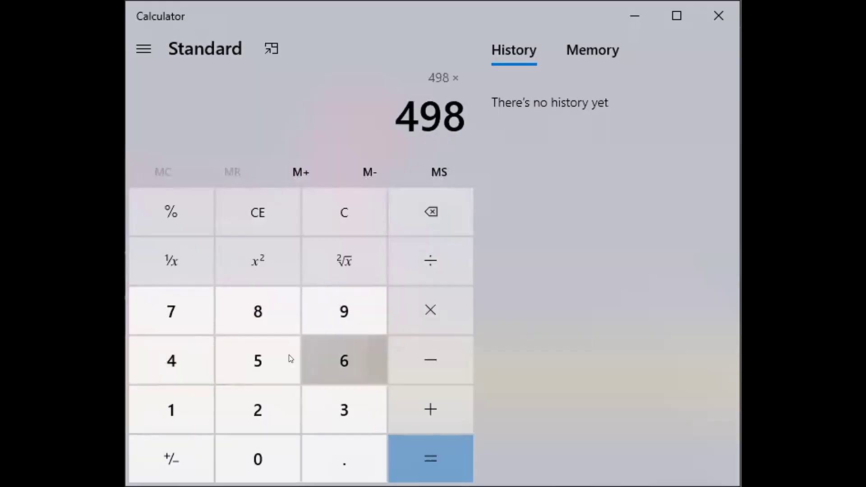
left_click(259, 360)
left_click(422, 306)
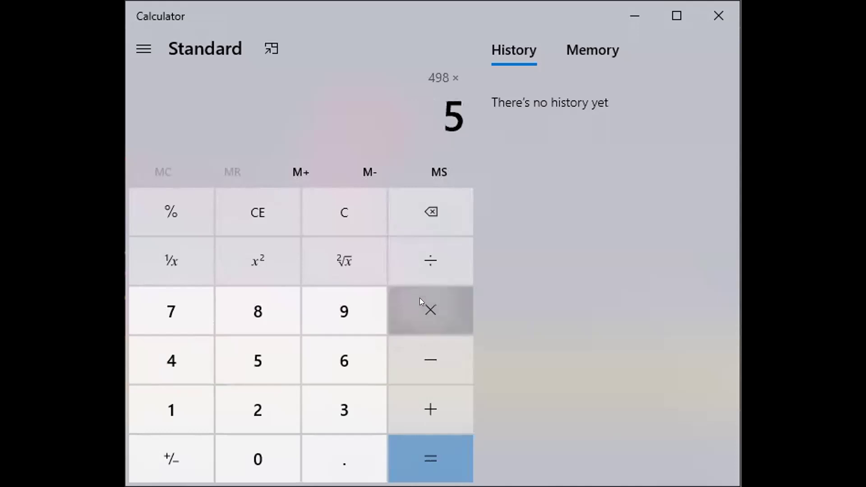
left_click(171, 359)
left_click(426, 454)
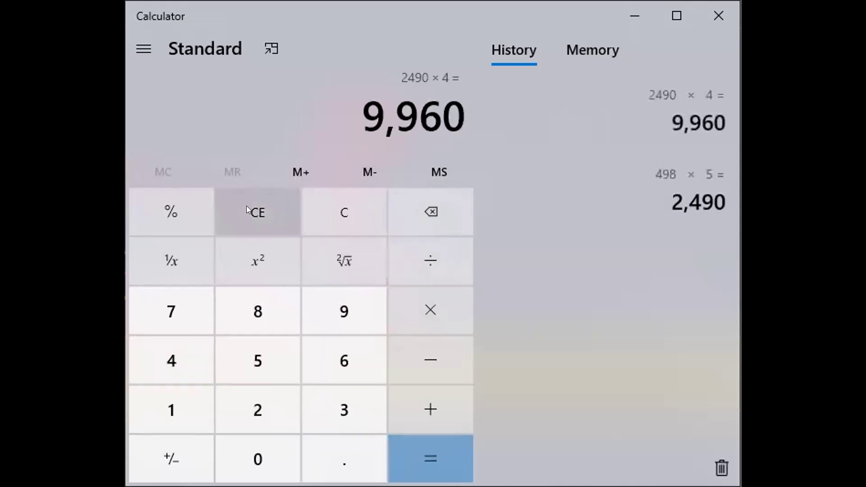
left_click(335, 221)
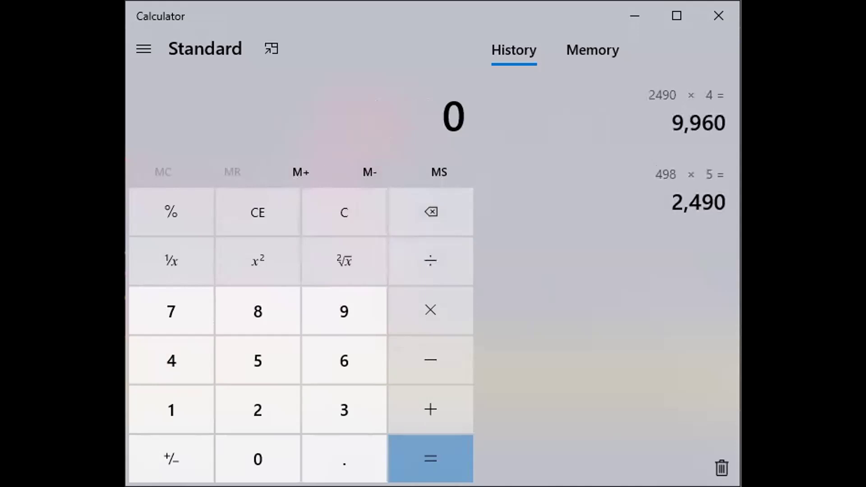